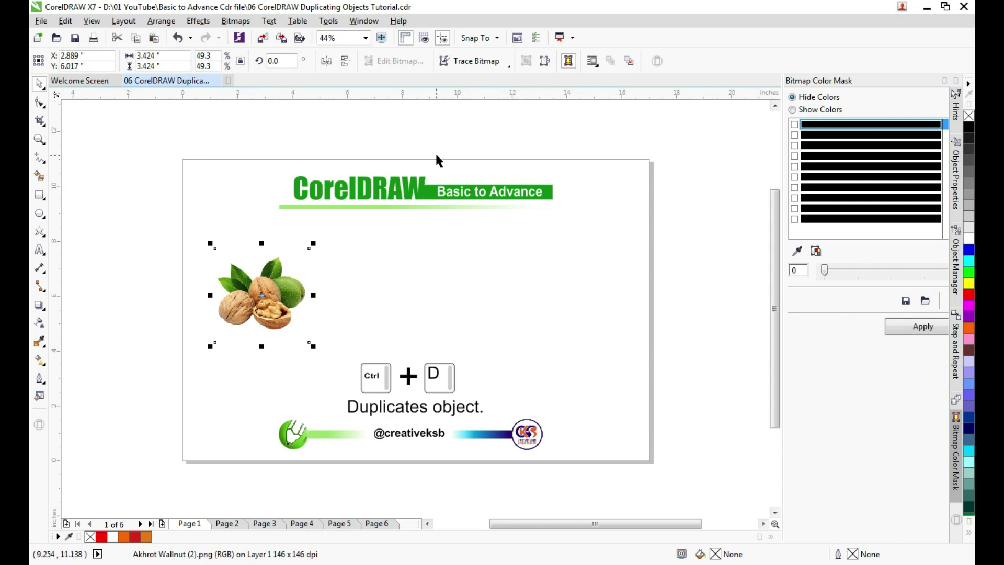
Step: Duplicate the walnut image on page 1 and check the document's duplicate distance values
{"action": "left_click", "coordinate": [260, 296]}
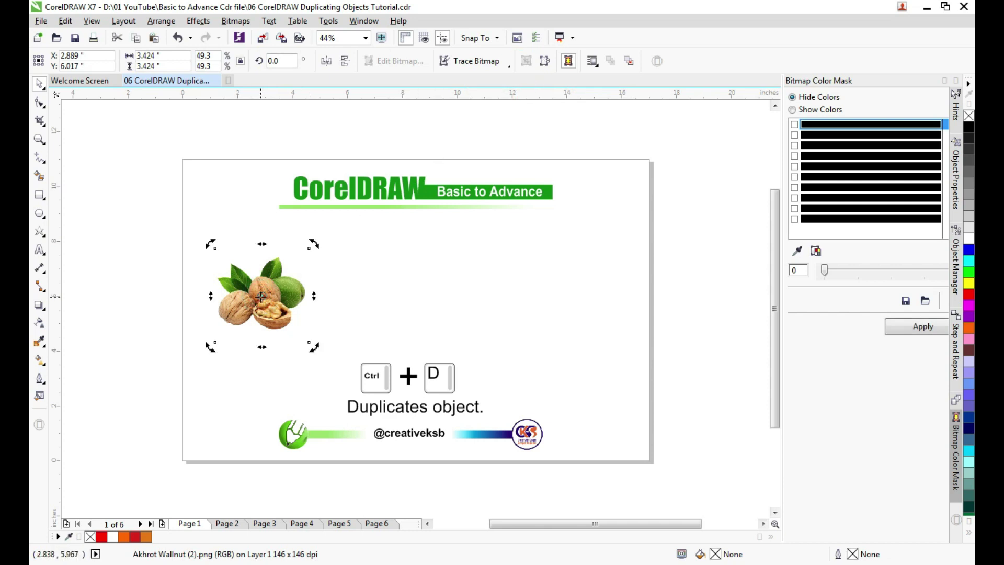
{"action": "key", "text": "ctrl+d"}
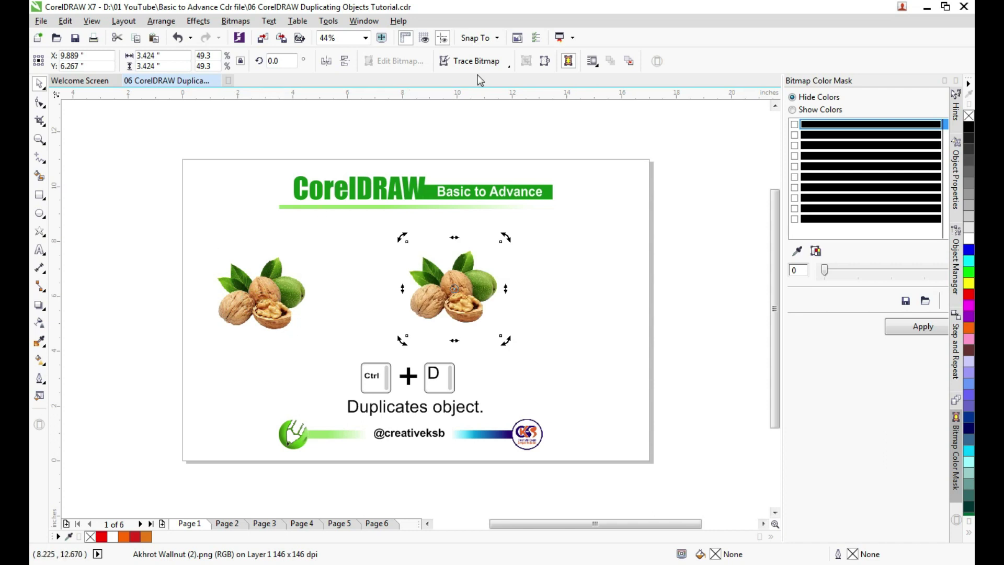
{"action": "left_click", "coordinate": [476, 133]}
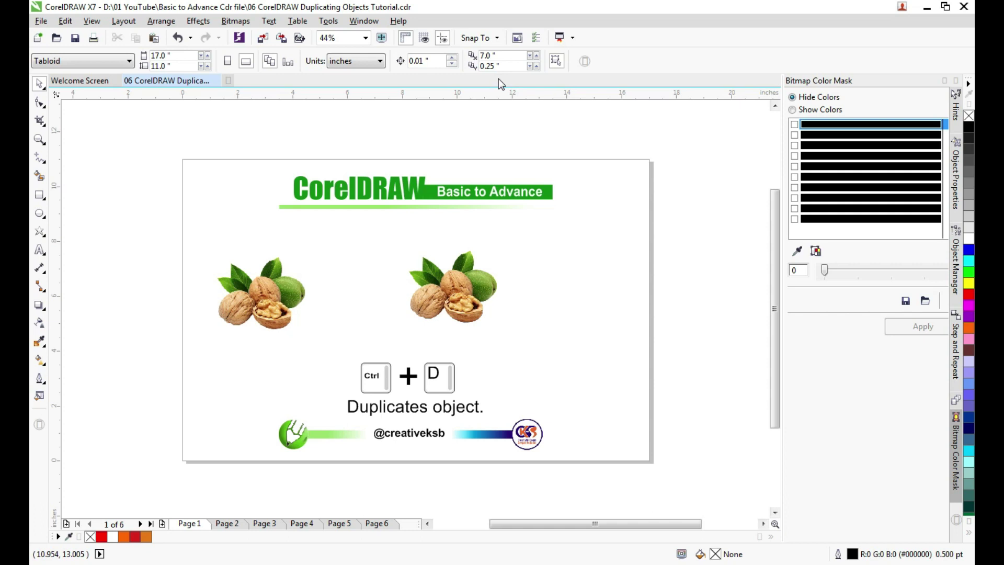
{"action": "double_click", "coordinate": [510, 64]}
Step: Duplicate the walnut copy again and undo the duplicates, leaving only the original walnut image
{"action": "left_click", "coordinate": [464, 287]}
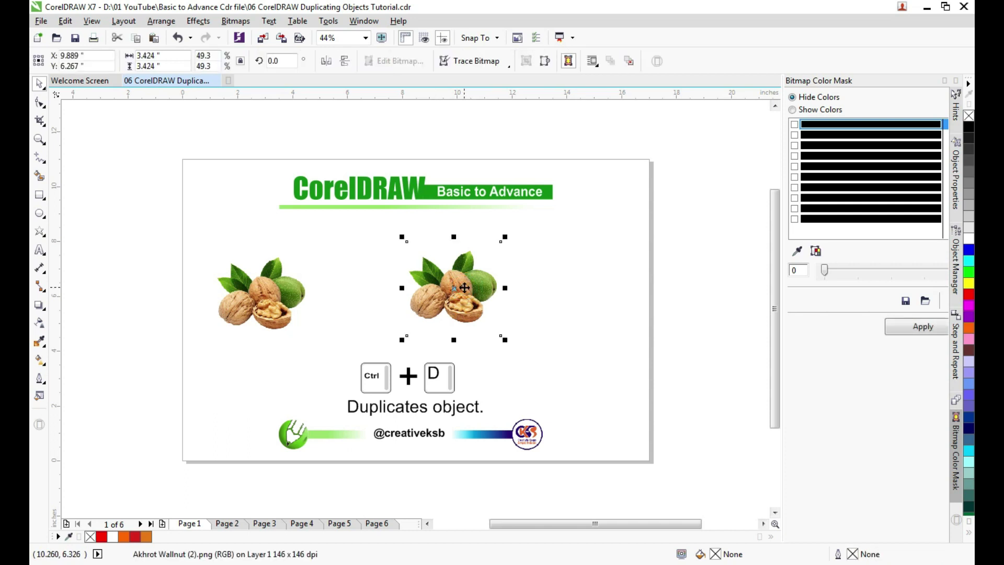
{"action": "key", "text": "ctrl+d"}
{"action": "key", "text": "ctrl+d"}
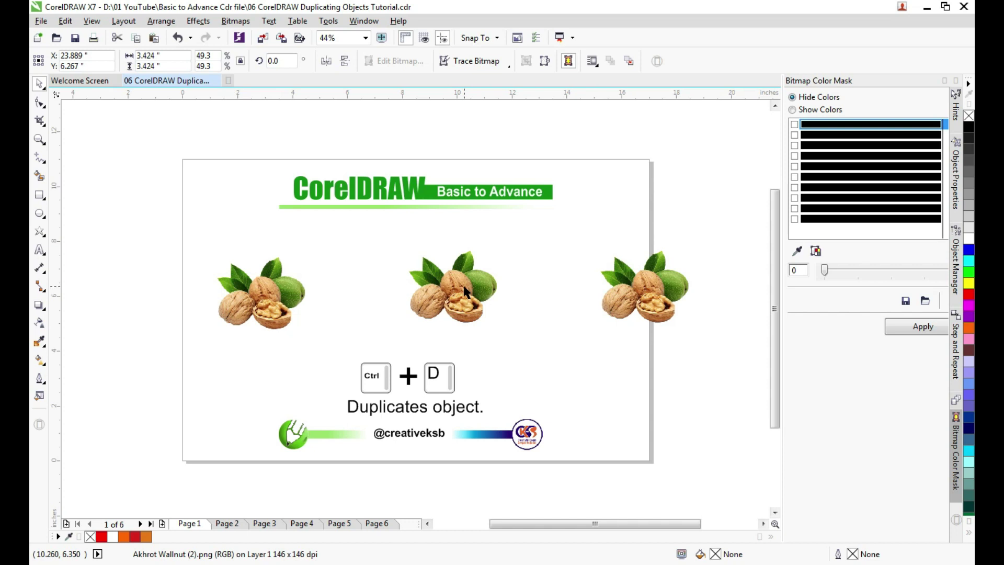
{"action": "key", "text": "ctrl+z"}
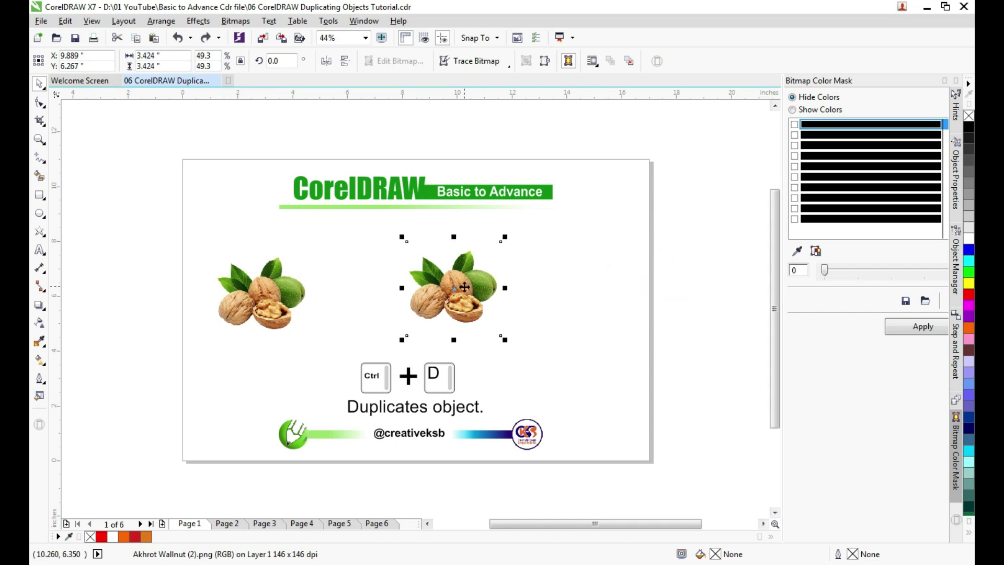
{"action": "key", "text": "ctrl+z"}
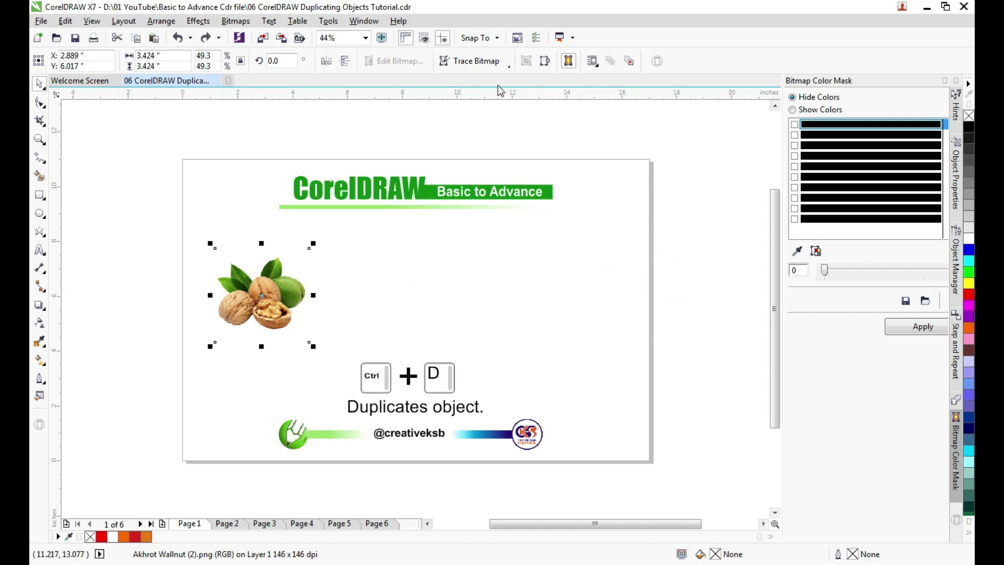
{"action": "left_click", "coordinate": [399, 119]}
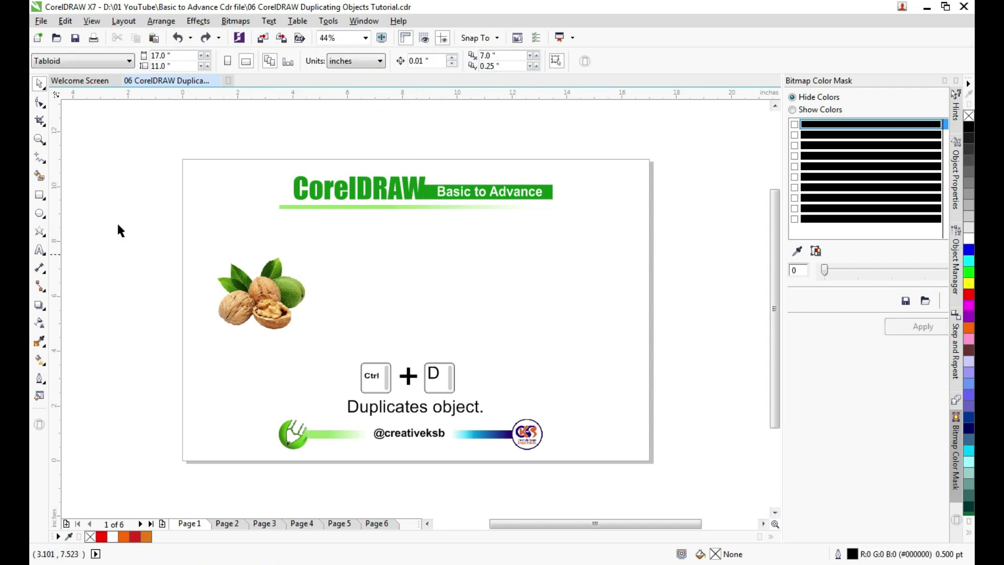
Step: Draw a rectangle about 2.3 by 2.3 inches to the right of the walnut image
{"action": "left_click", "coordinate": [39, 195]}
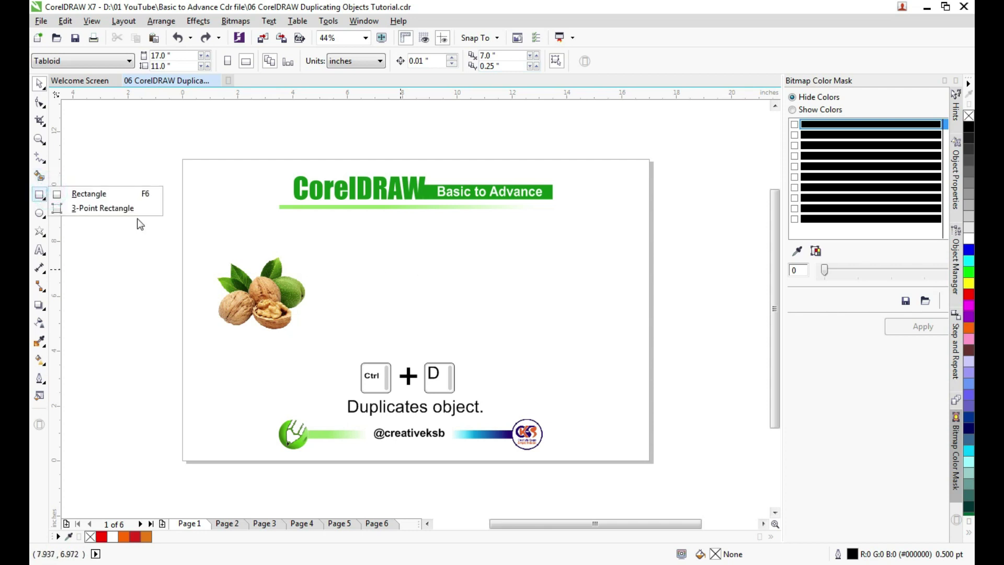
{"action": "left_click", "coordinate": [71, 197]}
{"action": "left_click_drag", "start_coordinate": [420, 266], "coordinate": [483, 329]}
Step: Unlock the rectangle's proportions and set both its width and height to 3 inches
{"action": "left_click", "coordinate": [241, 61]}
{"action": "double_click", "coordinate": [157, 55]}
{"action": "type", "text": "3.0"}
{"action": "key", "text": "Return"}
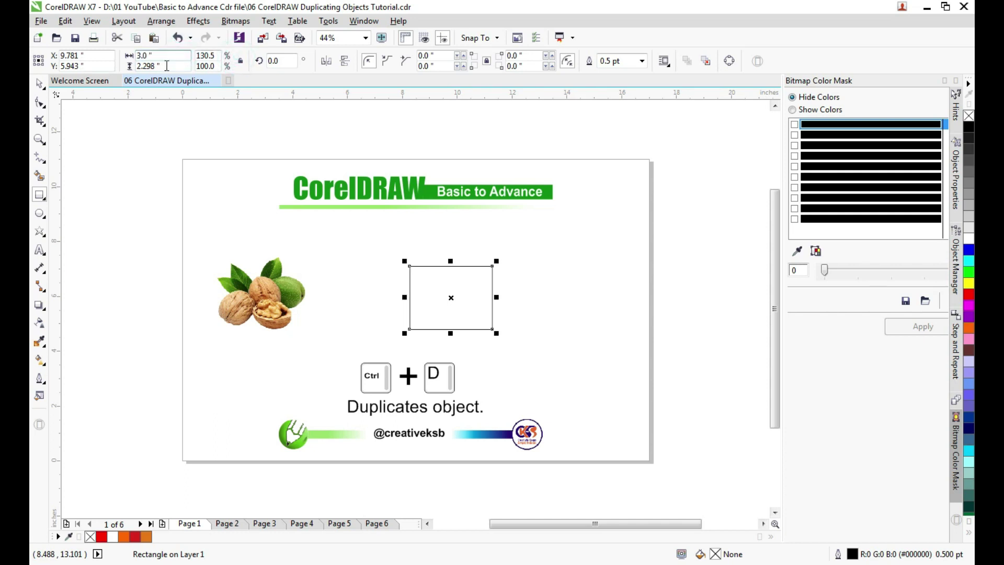
{"action": "double_click", "coordinate": [157, 66]}
{"action": "type", "text": "3"}
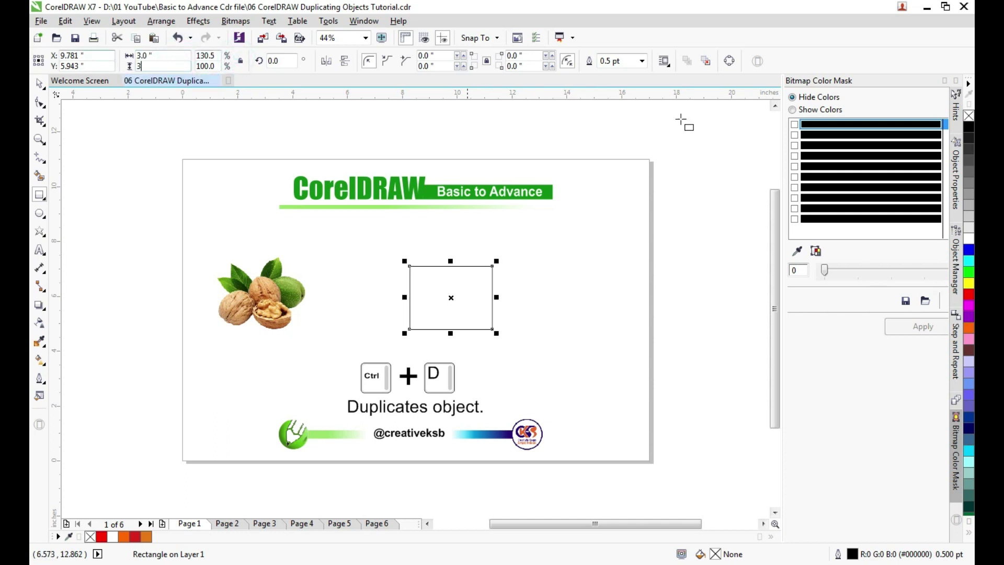
{"action": "key", "text": "Return"}
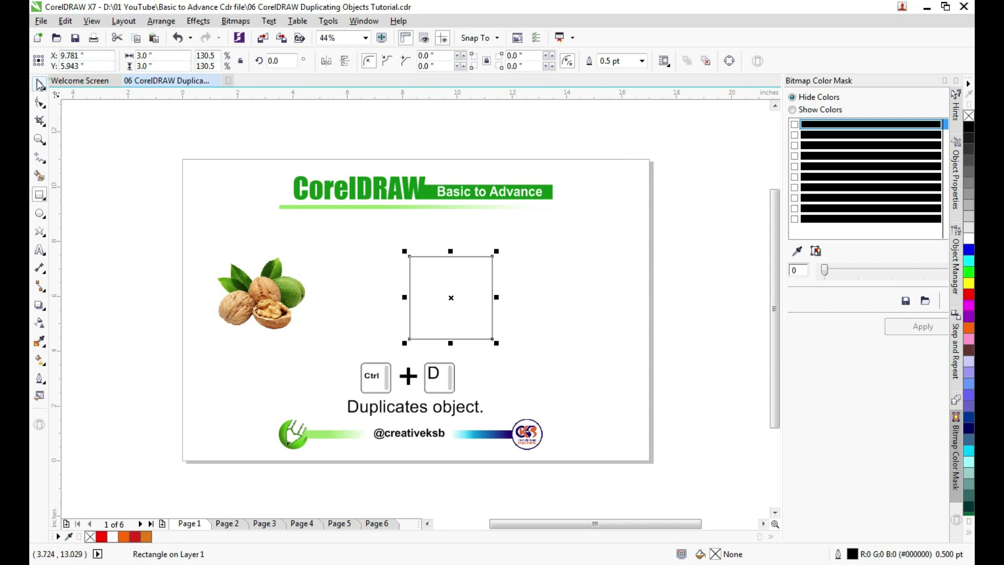
Step: With nothing selected, set the horizontal and vertical duplicate distances to 3 inches each
{"action": "left_click", "coordinate": [548, 117]}
{"action": "double_click", "coordinate": [504, 56]}
{"action": "type", "text": "3"}
{"action": "double_click", "coordinate": [504, 66]}
{"action": "type", "text": "3"}
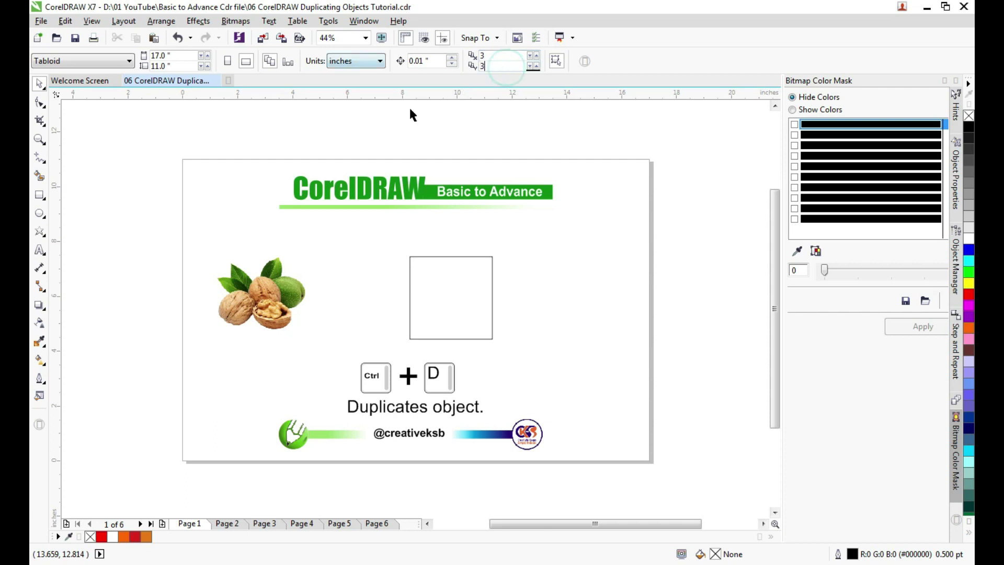
Step: Duplicate the 3-inch square repeatedly in diagonal steps with the duplicate distance and undo all the copies
{"action": "left_click", "coordinate": [467, 285]}
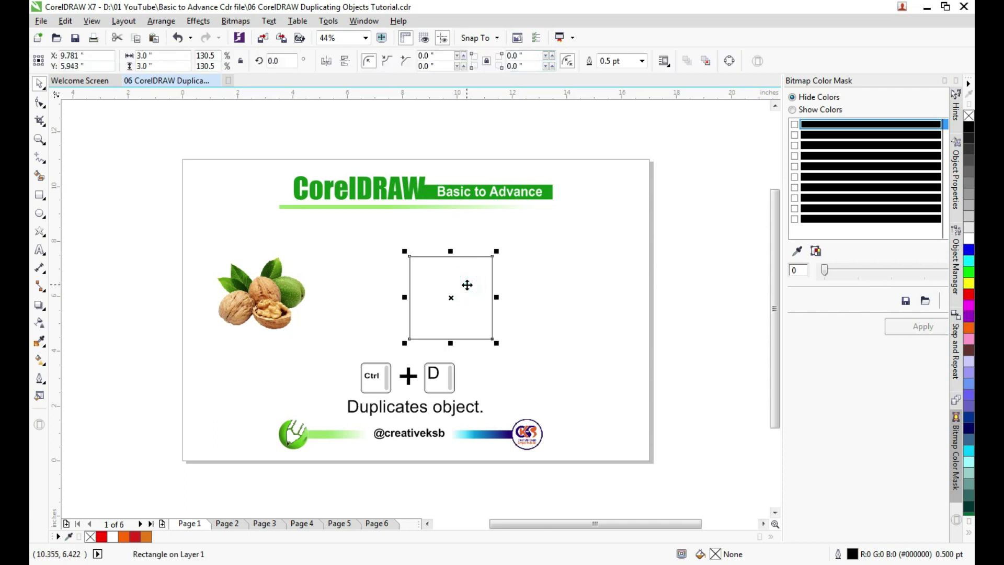
{"action": "key", "text": "ctrl+d"}
{"action": "key", "text": "ctrl+d"}
{"action": "key", "text": "ctrl+d"}
{"action": "key", "text": "ctrl+d"}
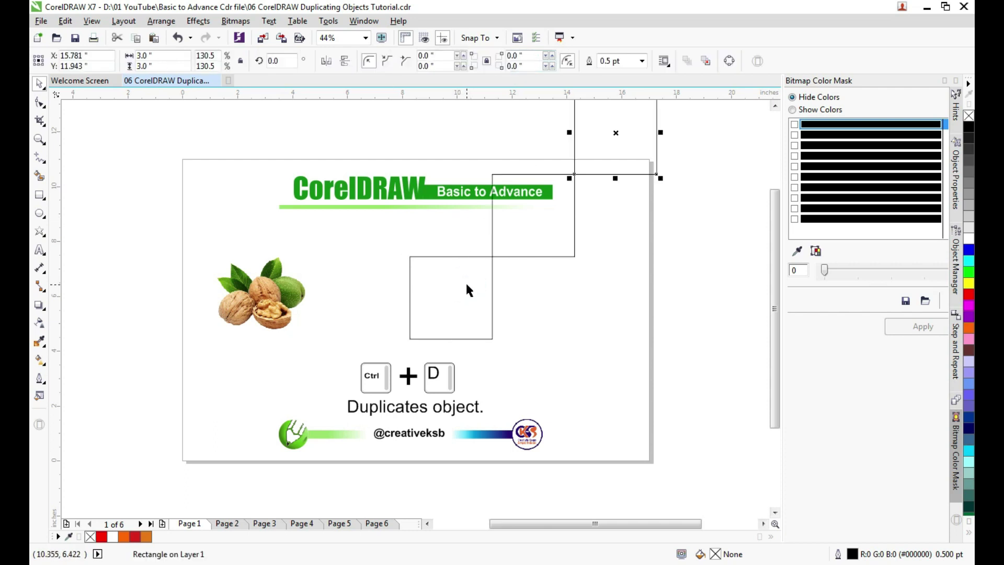
{"action": "key", "text": "ctrl+z"}
{"action": "key", "text": "ctrl+z"}
{"action": "key", "text": "ctrl+z"}
{"action": "key", "text": "ctrl+z"}
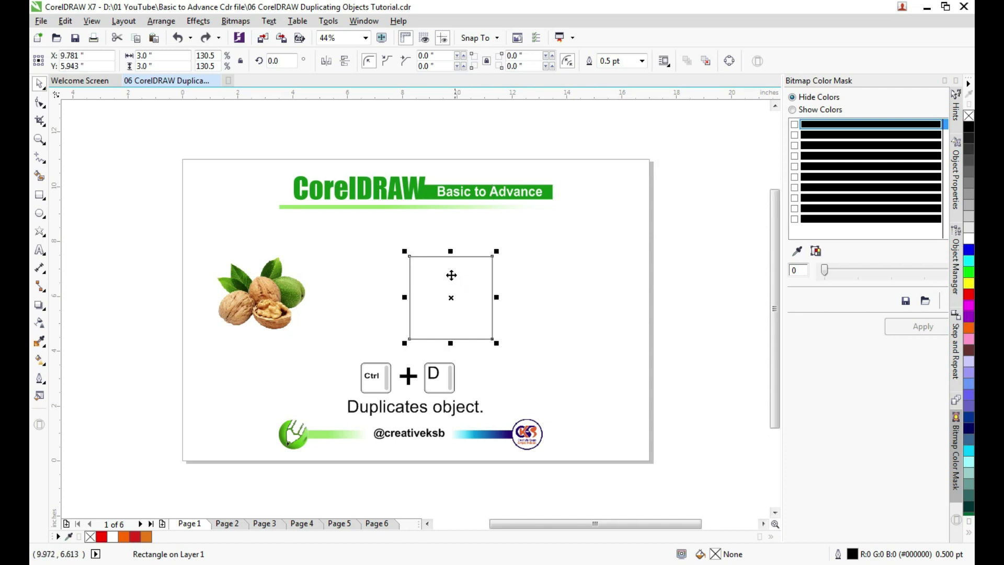
Step: On page 2, move the red star to about X 5.3 inches and place a duplicate level with it at about X 8.9 inches
{"action": "left_click", "coordinate": [232, 525]}
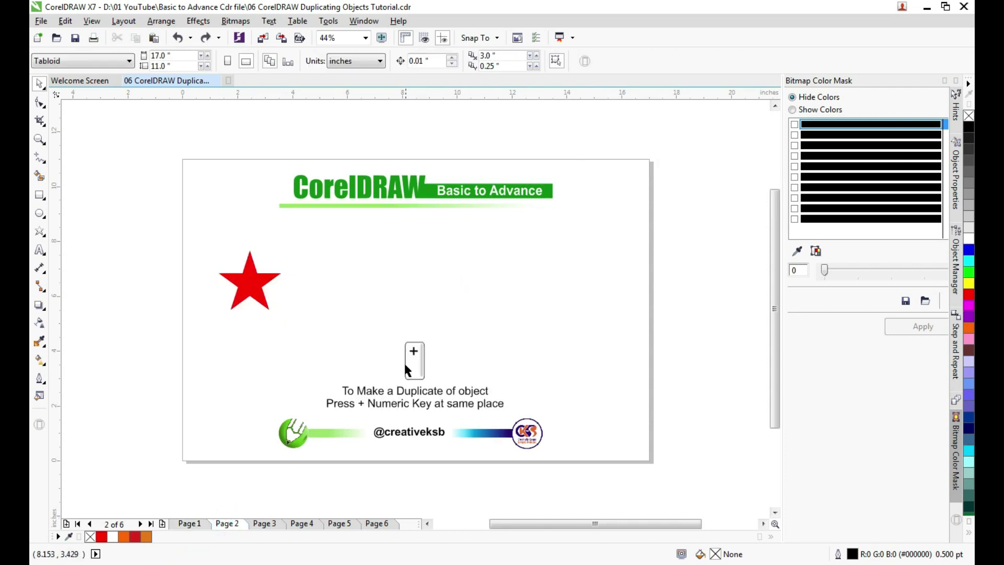
{"action": "left_click_drag", "start_coordinate": [257, 282], "coordinate": [334, 281]}
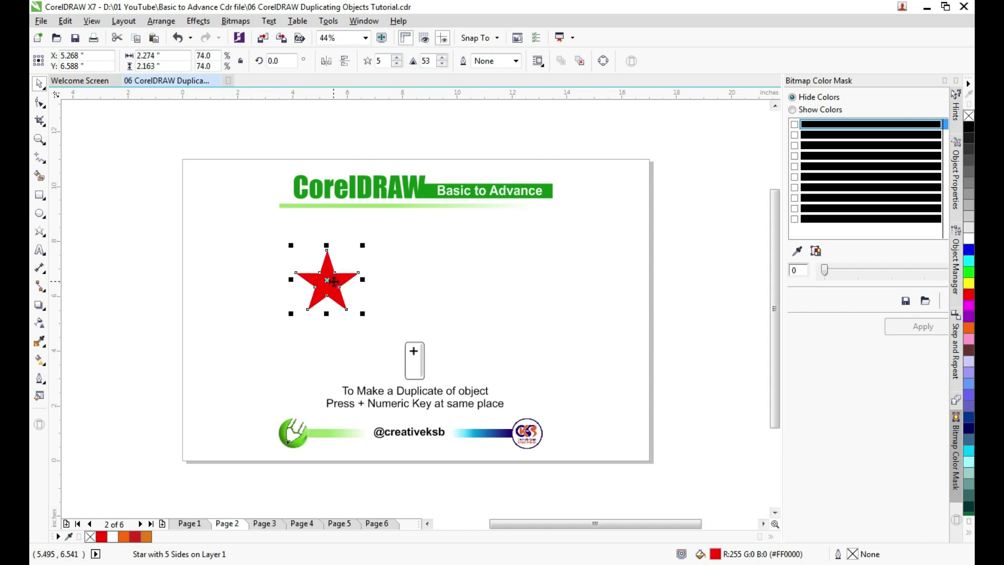
{"action": "left_click_drag", "start_coordinate": [335, 281], "coordinate": [433, 281]}
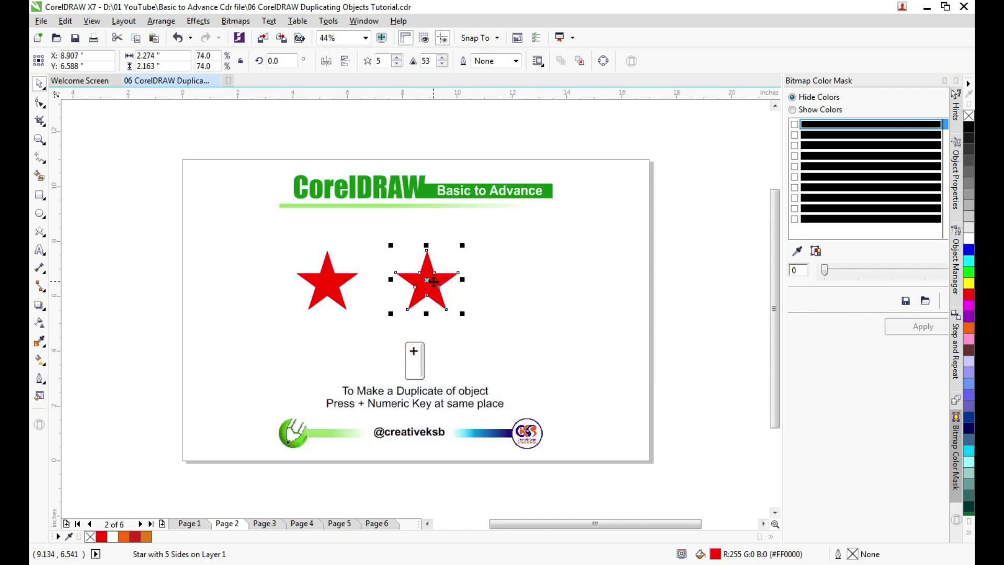
Step: On page 3, place two copies of the circular CKS logo level with the original, at about X 11.6 and X 17.8 inches
{"action": "left_click", "coordinate": [272, 525]}
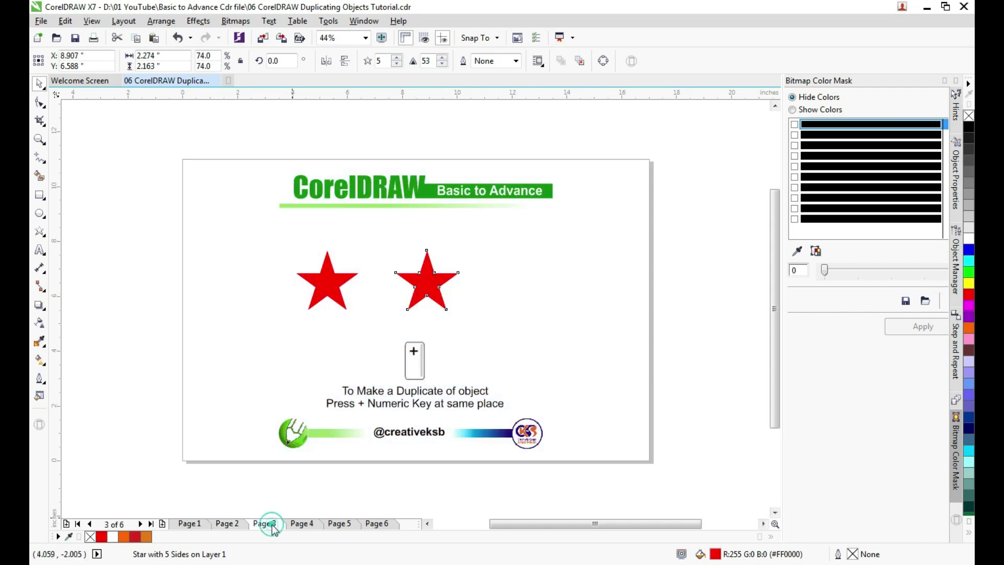
{"action": "left_click", "coordinate": [322, 273]}
{"action": "left_click_drag", "start_coordinate": [323, 273], "coordinate": [487, 273]}
{"action": "key", "text": "ctrl+z"}
{"action": "left_click_drag", "start_coordinate": [325, 277], "coordinate": [506, 275]}
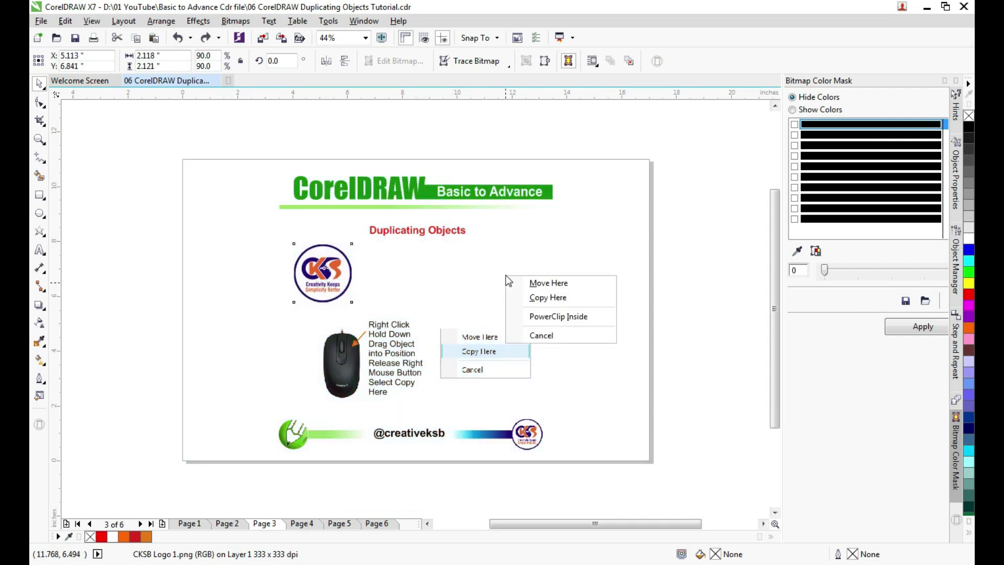
{"action": "left_click", "coordinate": [558, 294]}
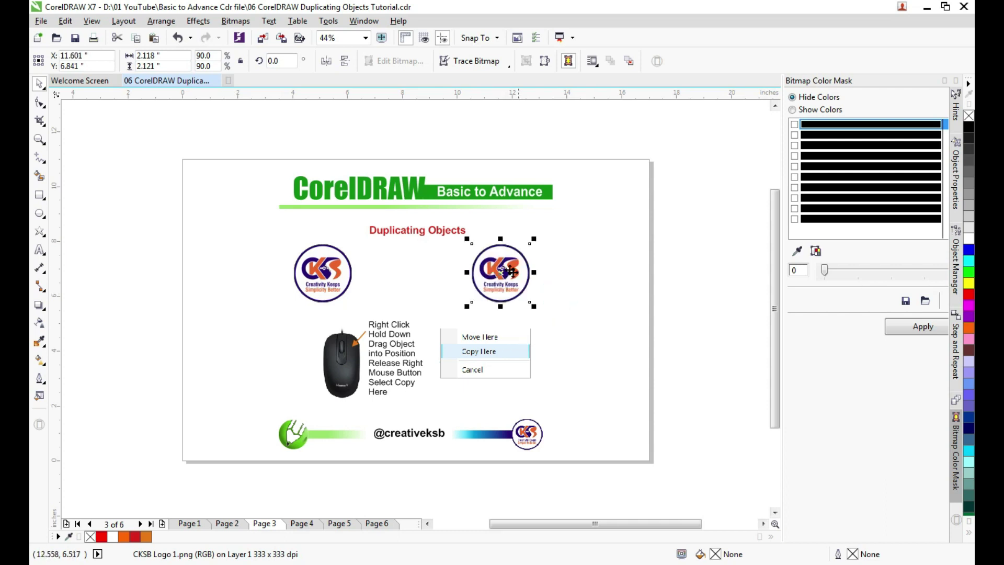
{"action": "left_click_drag", "start_coordinate": [511, 269], "coordinate": [682, 274]}
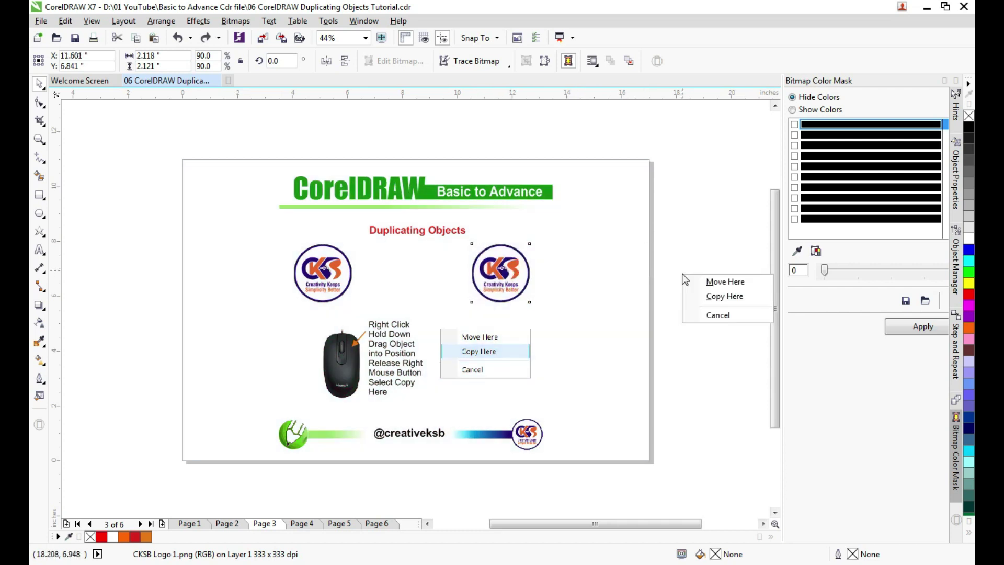
{"action": "left_click", "coordinate": [736, 296]}
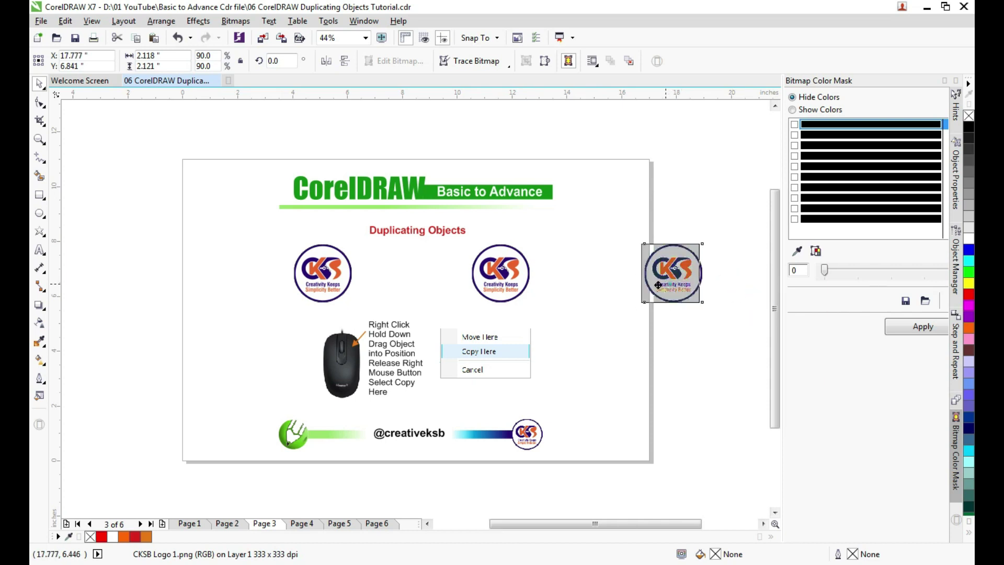
Step: On page 4, place copies of the Angry Birds image in a row to the right of the original and undo the last copy
{"action": "left_click", "coordinate": [309, 524]}
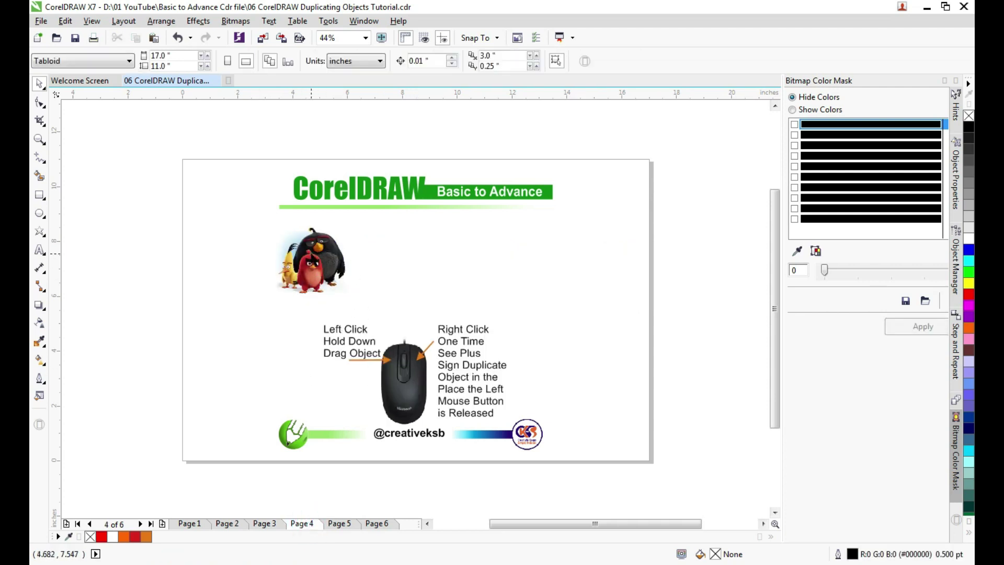
{"action": "left_click", "coordinate": [311, 259]}
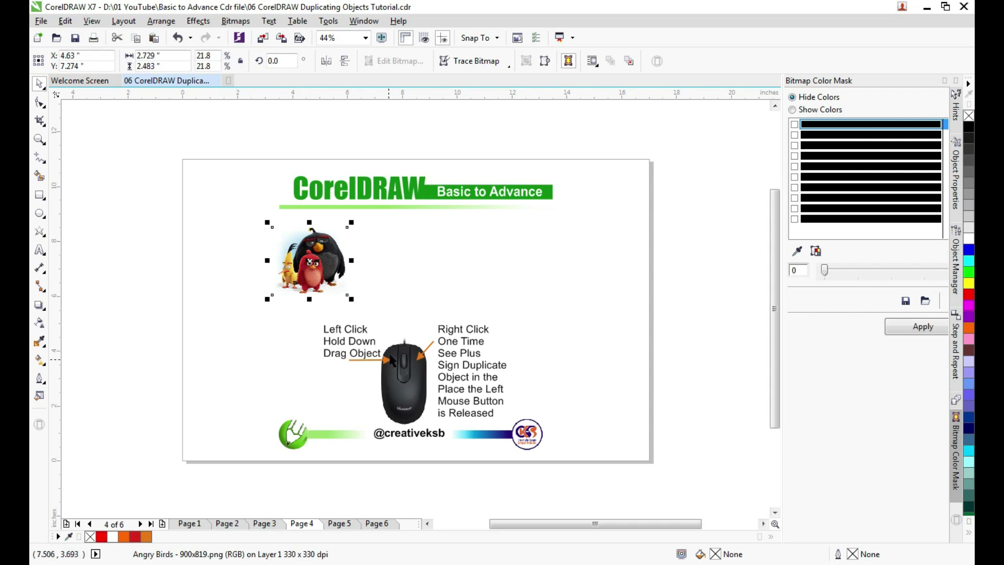
{"action": "left_click_drag", "start_coordinate": [321, 266], "coordinate": [481, 267]}
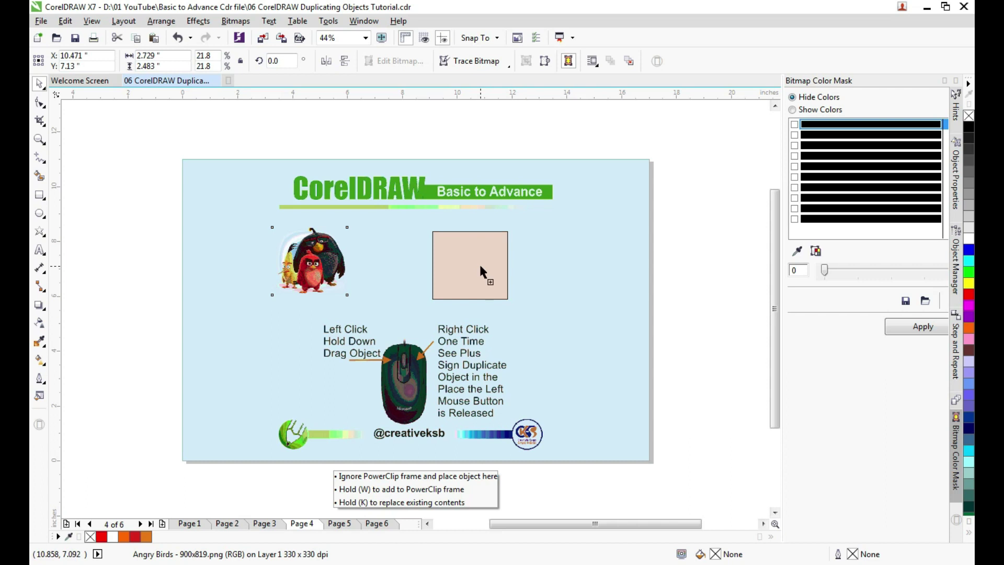
{"action": "left_click_drag", "start_coordinate": [480, 267], "coordinate": [481, 268]}
{"action": "right_click", "coordinate": [481, 268]}
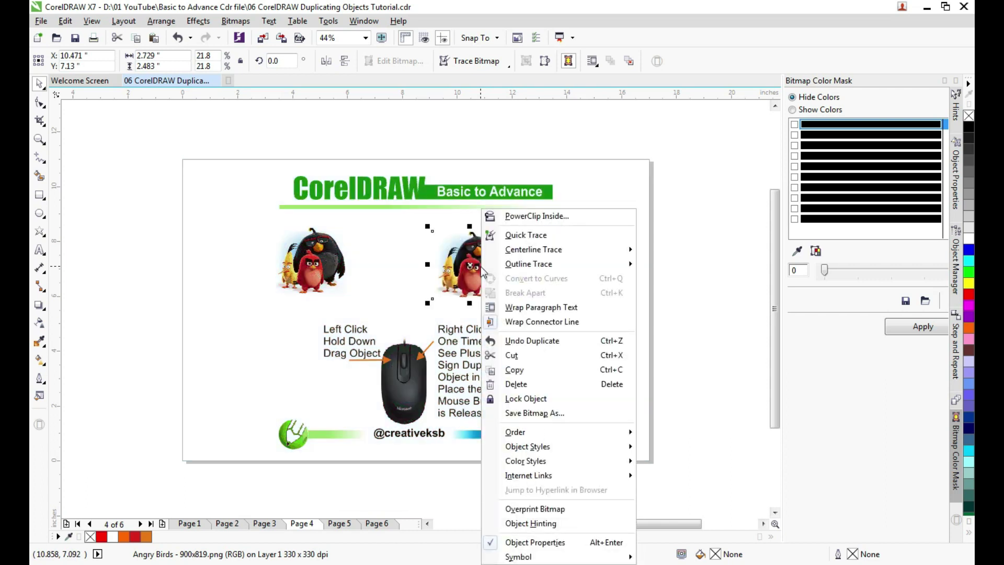
{"action": "left_click", "coordinate": [600, 161]}
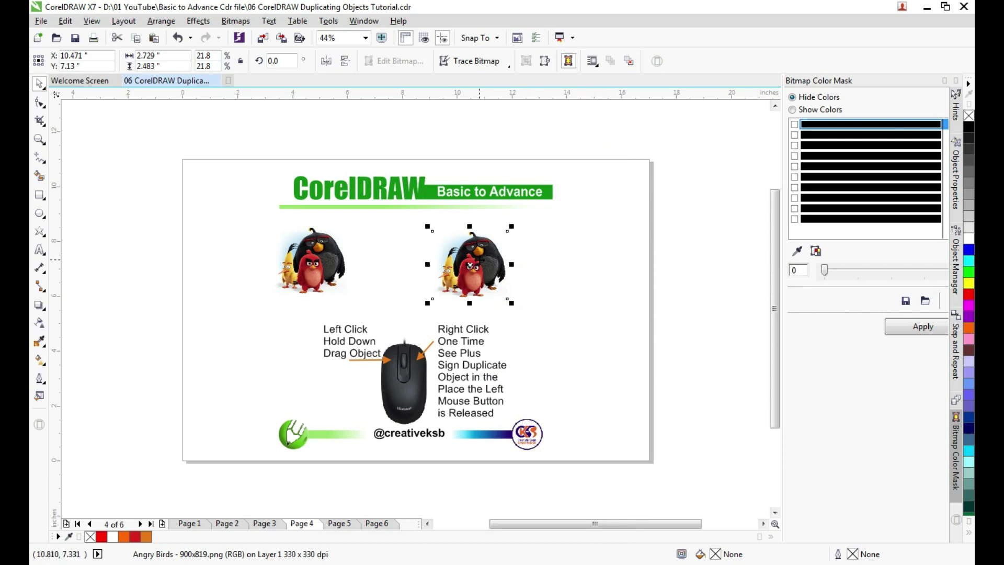
{"action": "left_click_drag", "start_coordinate": [470, 265], "coordinate": [548, 259]}
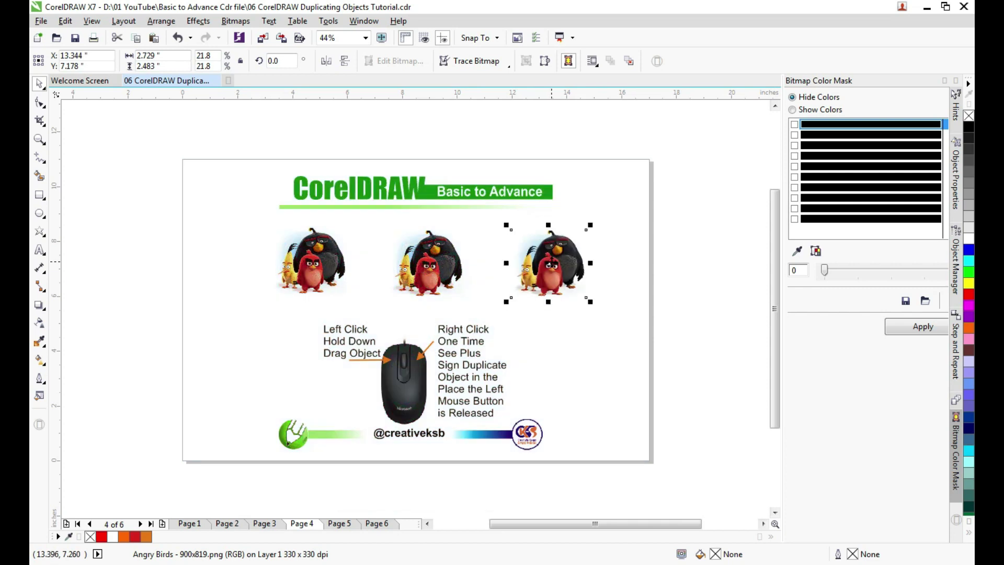
{"action": "key", "text": "ctrl+z"}
Step: Try dropping several duplicates of the middle Angry Birds image during one continuous move, and undo them
{"action": "left_click_drag", "start_coordinate": [427, 267], "coordinate": [709, 355]}
{"action": "right_click", "coordinate": [546, 271]}
{"action": "right_click", "coordinate": [646, 273]}
{"action": "right_click", "coordinate": [602, 357]}
{"action": "right_click", "coordinate": [709, 355]}
{"action": "key", "text": "ctrl+z"}
{"action": "key", "text": "ctrl+z"}
{"action": "key", "text": "ctrl+z"}
{"action": "key", "text": "ctrl+z"}
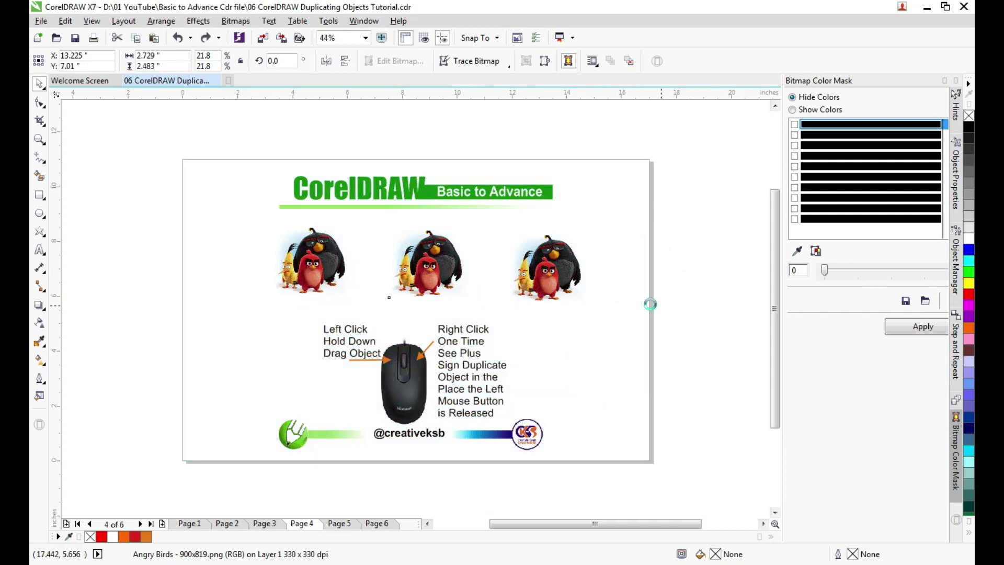
Step: Drop three duplicates of the middle Angry Birds image in a column at about X 13.3 inches, undo the lower two and deselect
{"action": "left_click_drag", "start_coordinate": [427, 263], "coordinate": [548, 447]}
{"action": "right_click", "coordinate": [552, 254]}
{"action": "right_click", "coordinate": [566, 344]}
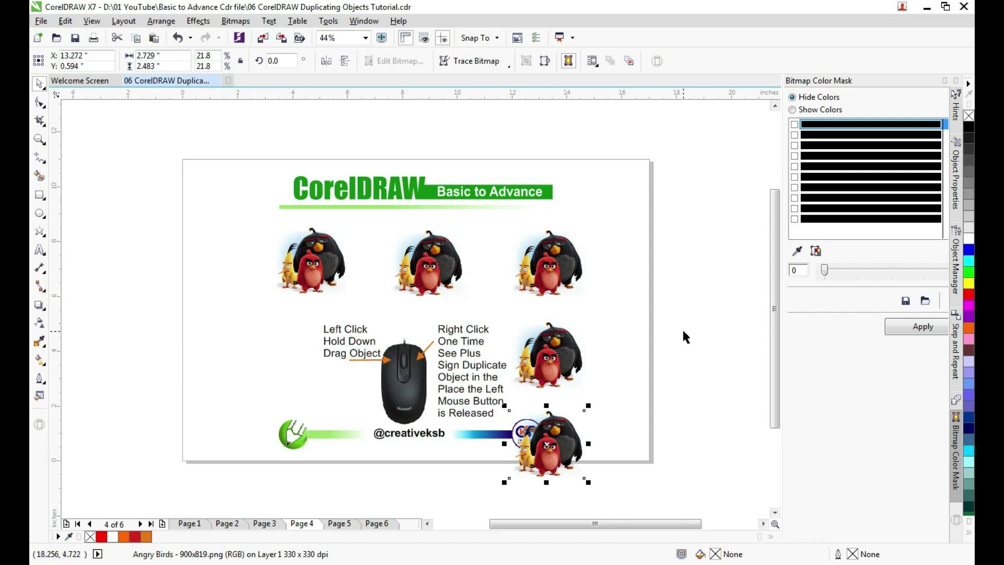
{"action": "key", "text": "ctrl+z"}
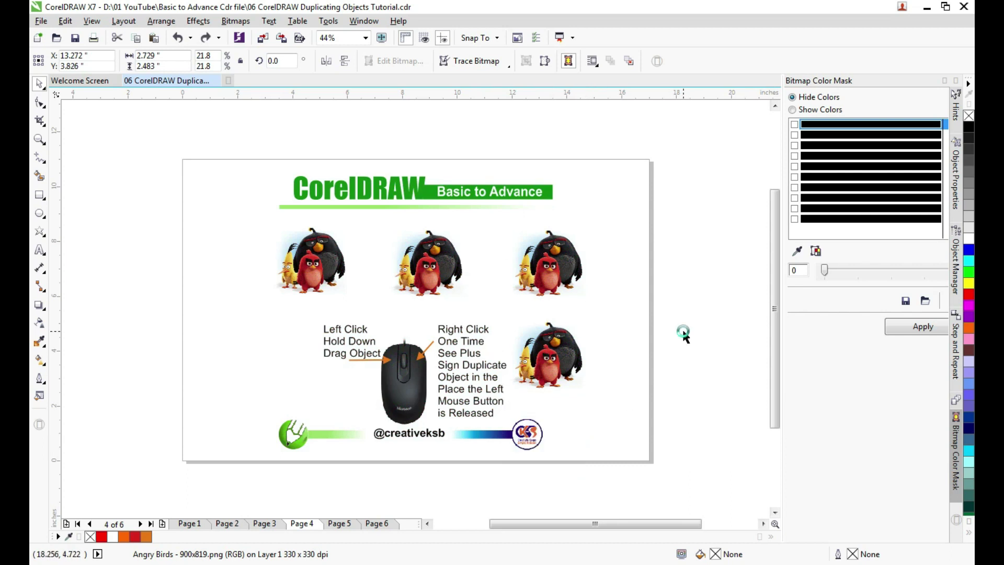
{"action": "key", "text": "ctrl+z"}
{"action": "left_click", "coordinate": [663, 400]}
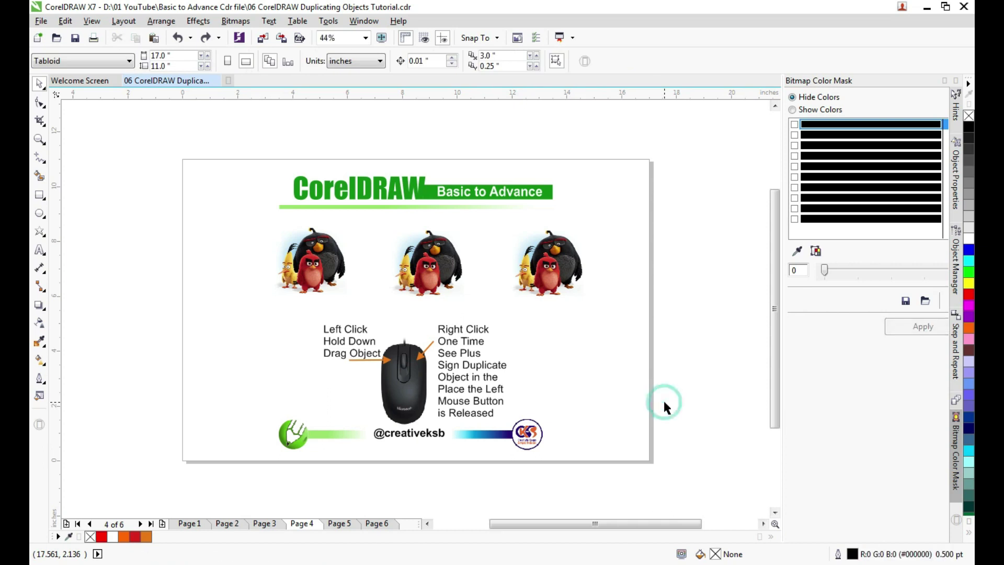
Step: On page 5, move the curve to about X 6.7, Y 7.7 inches and drop many rotated duplicates around its centre during one continuous rotation
{"action": "left_click", "coordinate": [339, 524]}
{"action": "left_click_drag", "start_coordinate": [270, 250], "coordinate": [371, 260]}
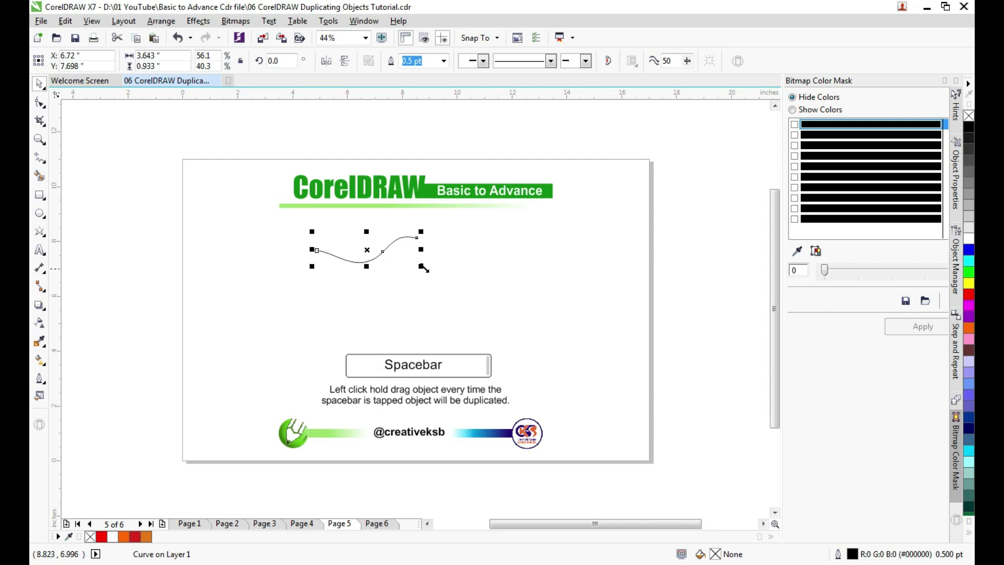
{"action": "left_click", "coordinate": [378, 254]}
{"action": "left_click_drag", "start_coordinate": [421, 266], "coordinate": [287, 215]}
{"action": "key", "text": "space"}
{"action": "key", "text": "space"}
{"action": "key", "text": "space"}
{"action": "key", "text": "space"}
{"action": "key", "text": "space"}
{"action": "key", "text": "space"}
{"action": "key", "text": "space"}
{"action": "key", "text": "space"}
{"action": "key", "text": "space"}
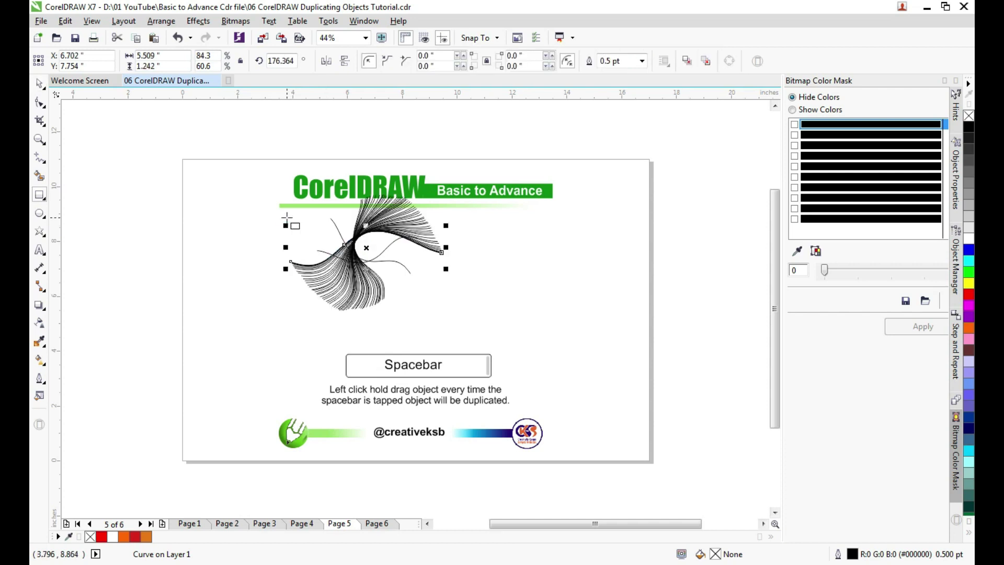
Step: Give all the duplicated curves an orange outline (#FF6600) and move them to about X 8.3, Y 6.7 inches
{"action": "left_click", "coordinate": [39, 84]}
{"action": "left_click_drag", "start_coordinate": [139, 354], "coordinate": [538, 192]}
{"action": "right_click", "coordinate": [969, 328]}
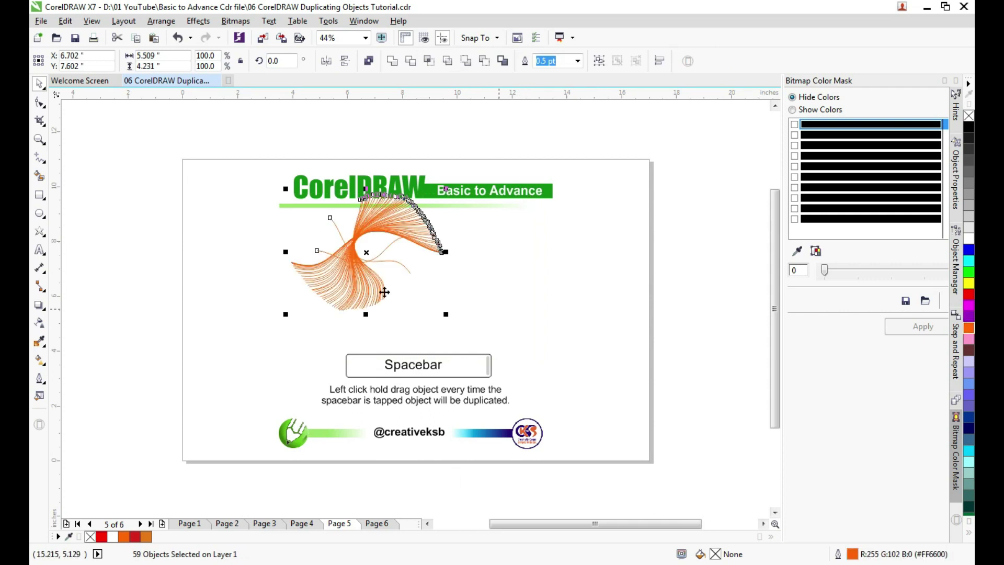
{"action": "left_click_drag", "start_coordinate": [369, 252], "coordinate": [413, 276]}
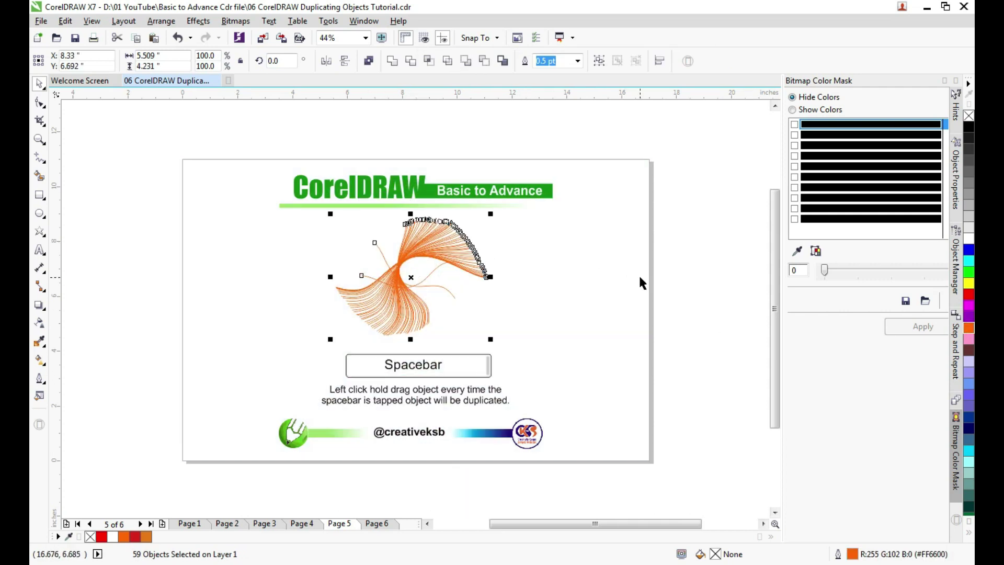
Step: Apply the default black-to-white linear fountain fill to the selected orange curves and deselect them
{"action": "key", "text": "F11"}
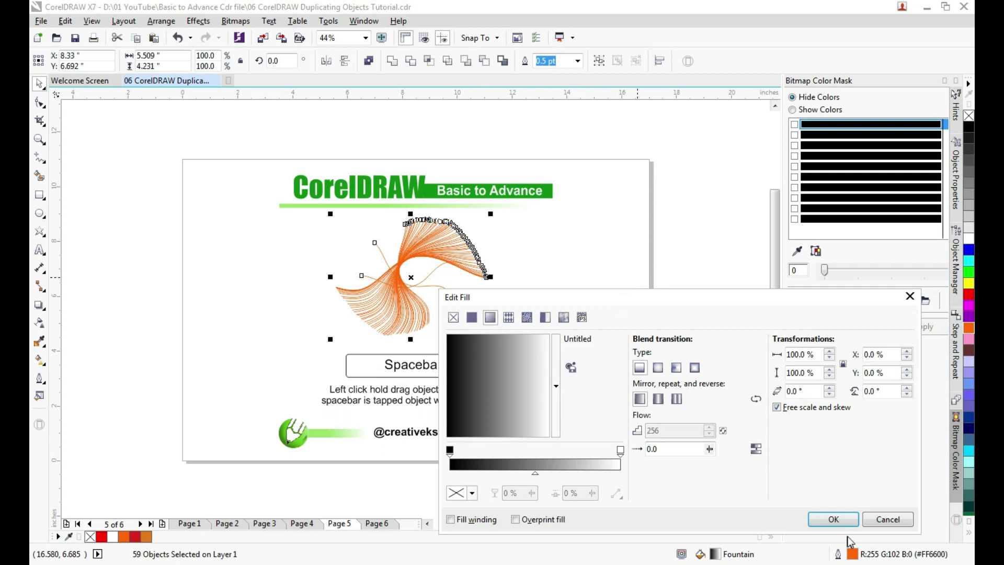
{"action": "left_click", "coordinate": [835, 520]}
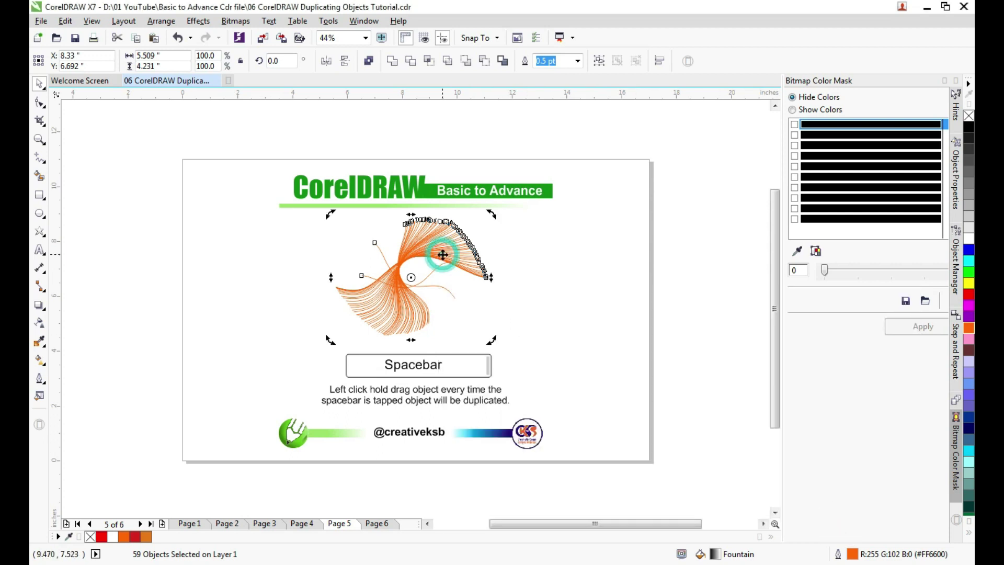
{"action": "left_click", "coordinate": [675, 340]}
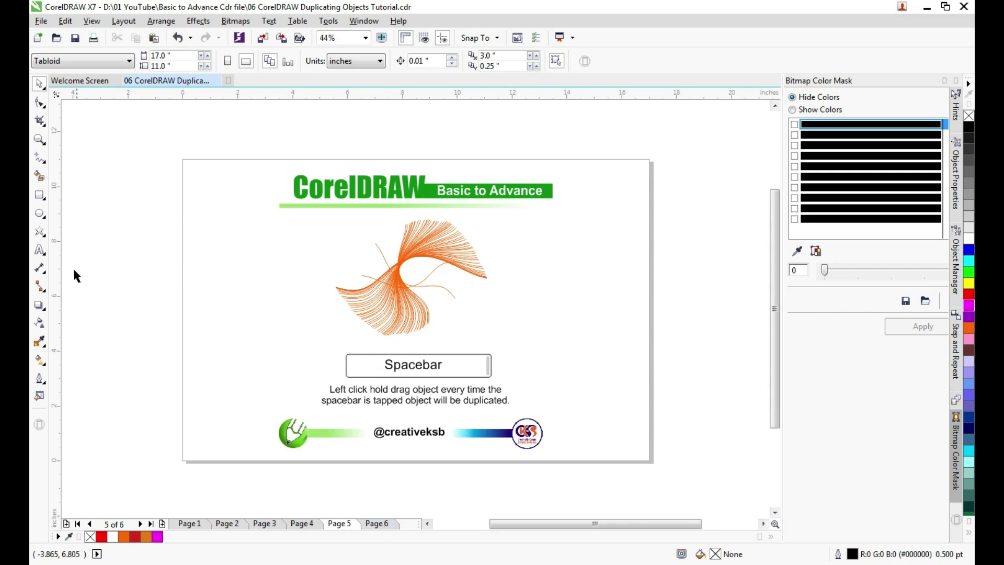
Step: Draw a six-sided polygon about 3.5 by 4 inches across the page's left edge
{"action": "left_click", "coordinate": [45, 237]}
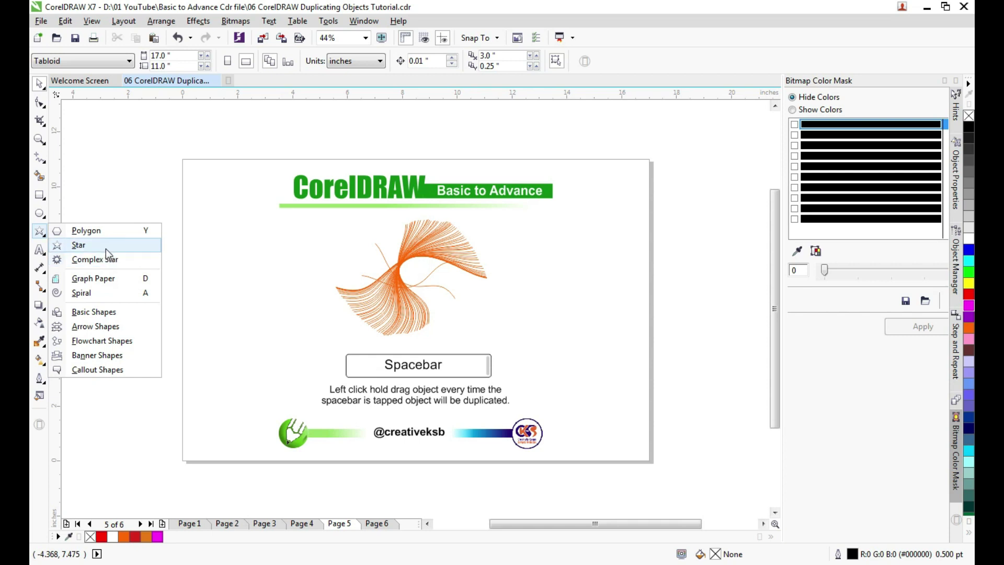
{"action": "left_click", "coordinate": [106, 233]}
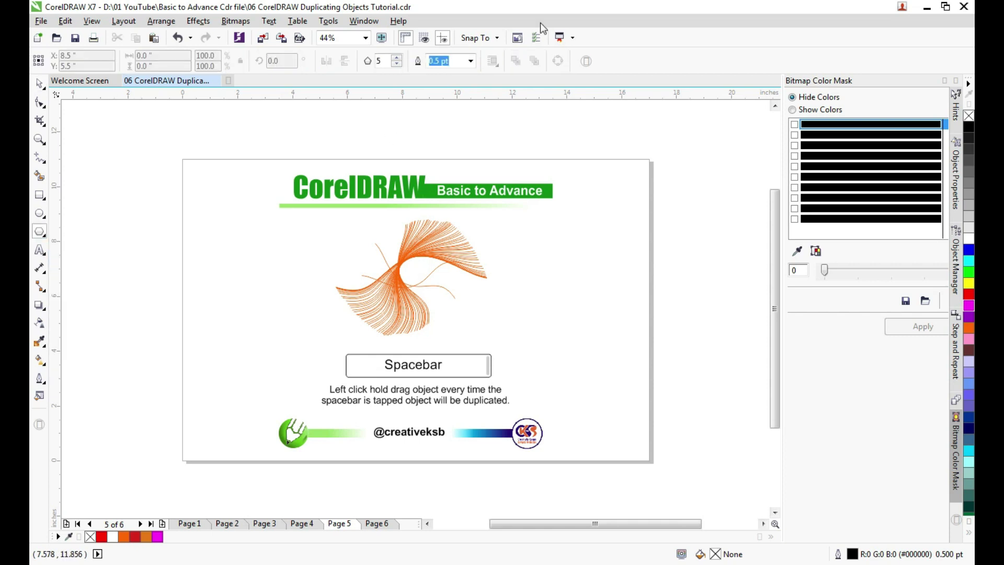
{"action": "left_click", "coordinate": [401, 63]}
{"action": "mouse_move", "coordinate": [167, 241]}
{"action": "left_mouse_down"}
{"action": "mouse_move", "coordinate": [206, 299]}
{"action": "mouse_move", "coordinate": [272, 355]}
{"action": "left_mouse_up"}
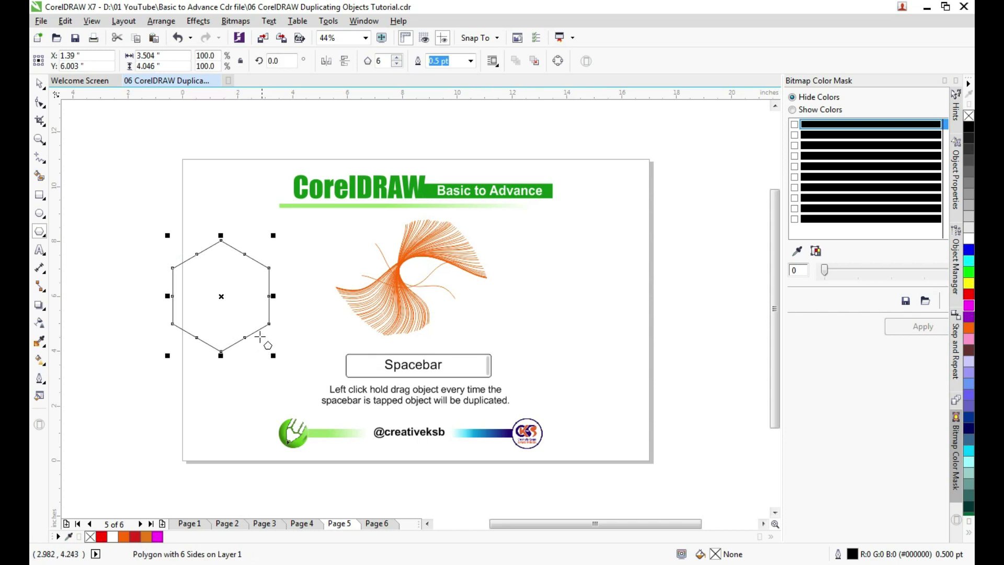
{"action": "key", "text": "space"}
Step: Drop many enlarged, rotated duplicates of the hexagon around its centre, up to about 163% scale, and deselect them
{"action": "left_click", "coordinate": [224, 295]}
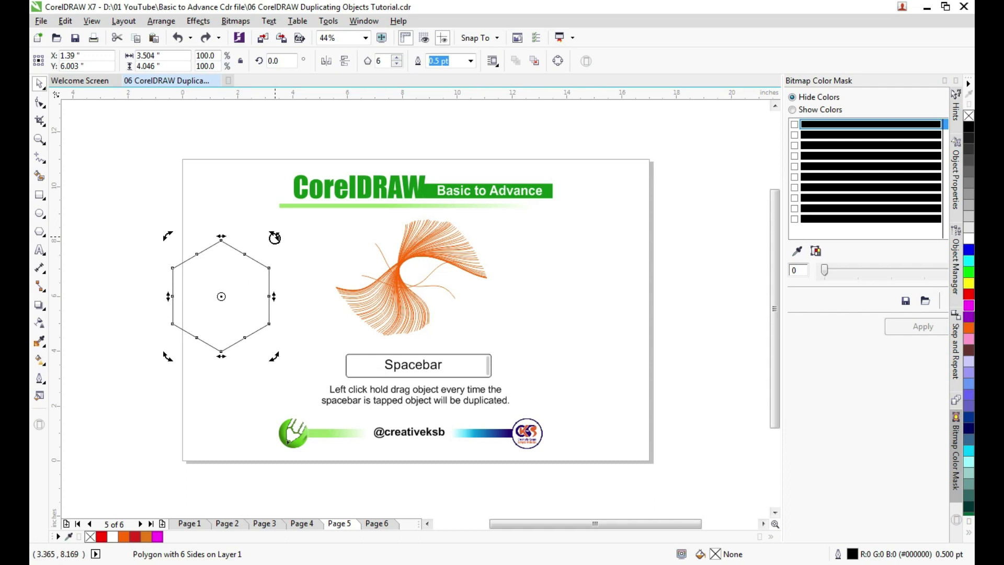
{"action": "left_click_drag", "start_coordinate": [274, 237], "coordinate": [327, 318]}
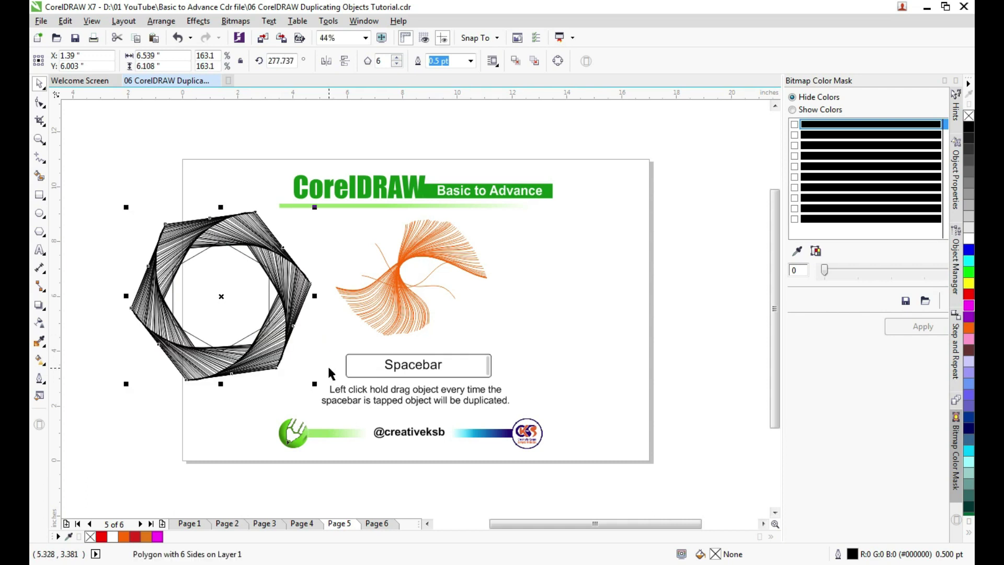
{"action": "left_click", "coordinate": [188, 432]}
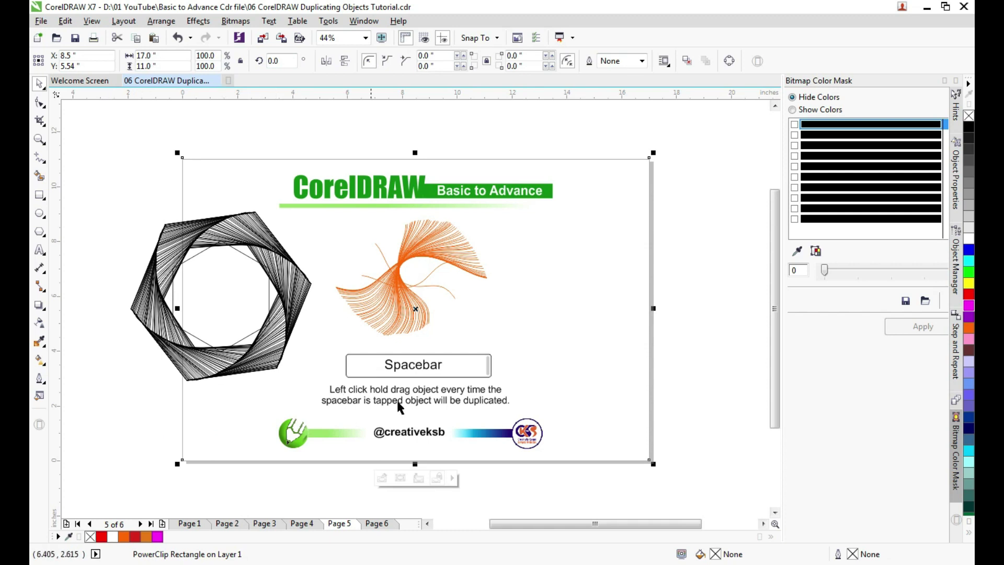
Step: On page 6, move the small curve to about X 8.2, Y 7 inches, above the Ctrl + R graphic
{"action": "left_click", "coordinate": [381, 525]}
{"action": "left_click_drag", "start_coordinate": [415, 253], "coordinate": [295, 255]}
{"action": "left_click", "coordinate": [299, 259]}
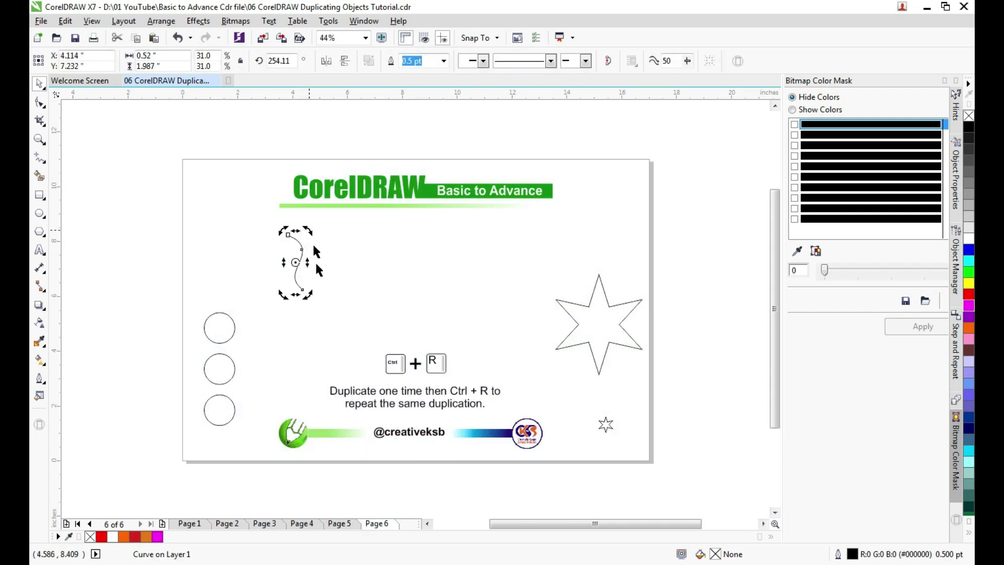
{"action": "left_click_drag", "start_coordinate": [299, 246], "coordinate": [425, 240]}
Step: Duplicate the curve rotated about 18 degrees clockwise, repeat the duplication into a full pinwheel, and deselect it
{"action": "left_click", "coordinate": [410, 253]}
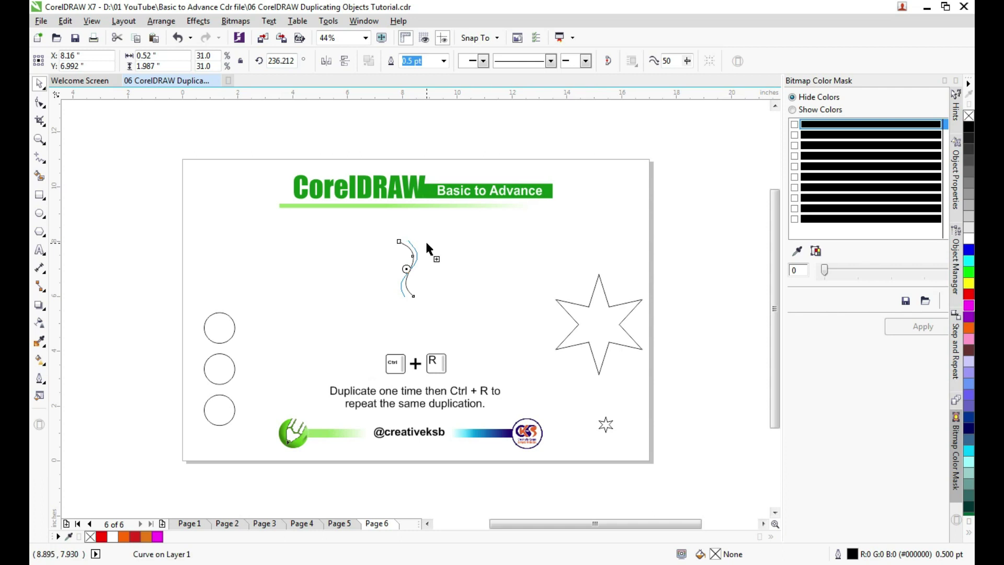
{"action": "key", "text": "ctrl+r"}
{"action": "key", "text": "ctrl+r"}
{"action": "key", "text": "ctrl+r"}
{"action": "key", "text": "ctrl+r"}
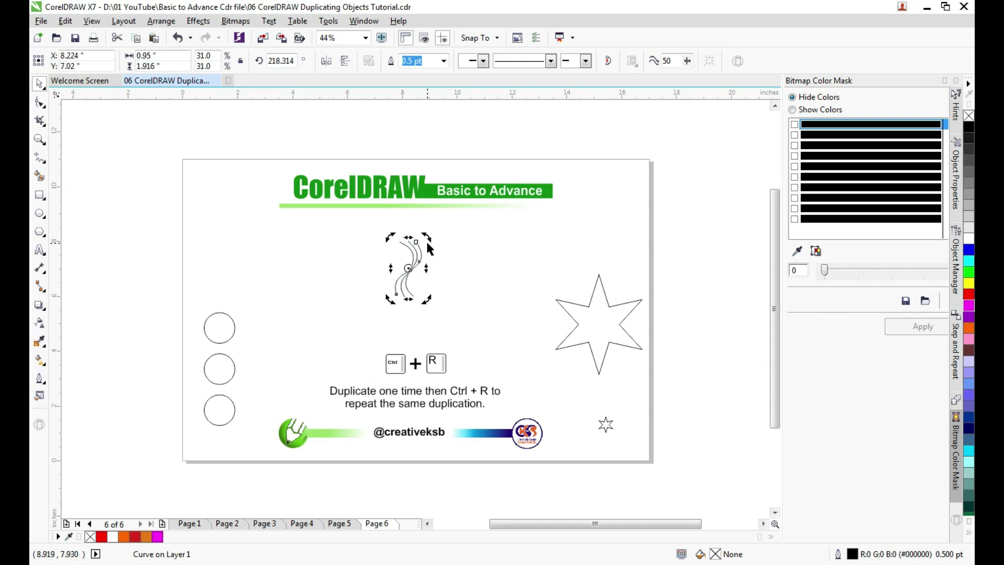
{"action": "key", "text": "ctrl+r"}
{"action": "key", "text": "ctrl+r"}
{"action": "key", "text": "ctrl+r"}
{"action": "key", "text": "ctrl+r"}
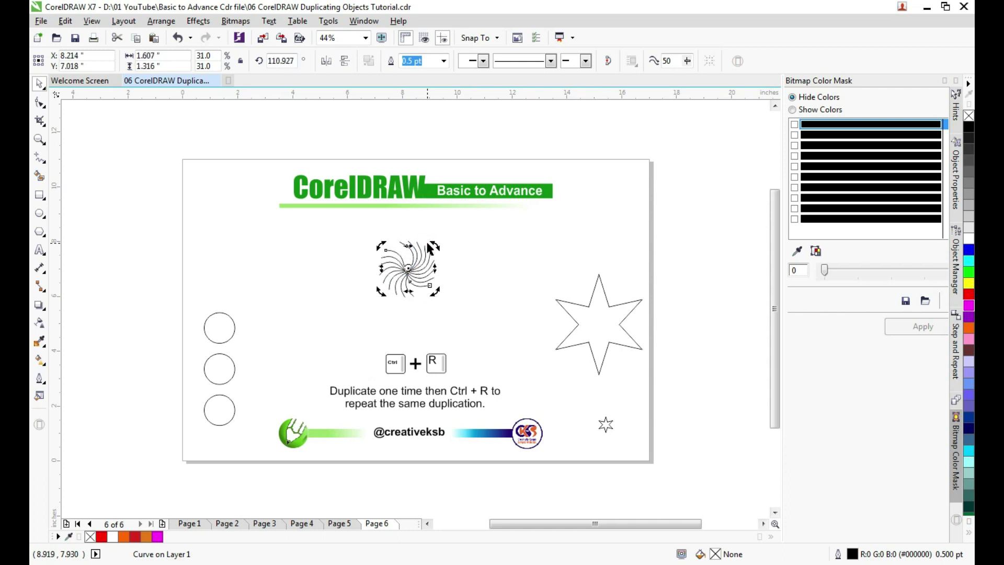
{"action": "left_click", "coordinate": [529, 235]}
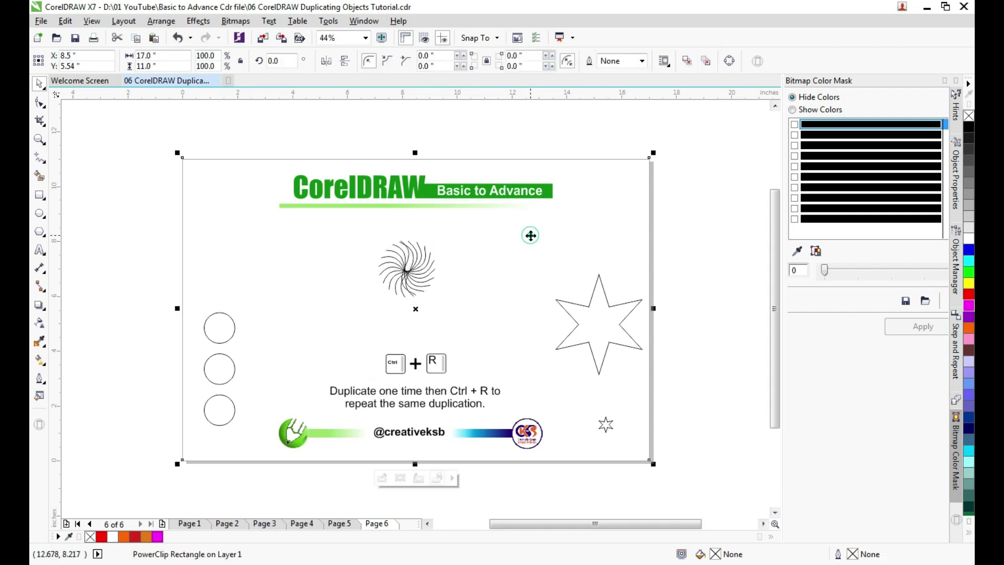
{"action": "left_click", "coordinate": [511, 122]}
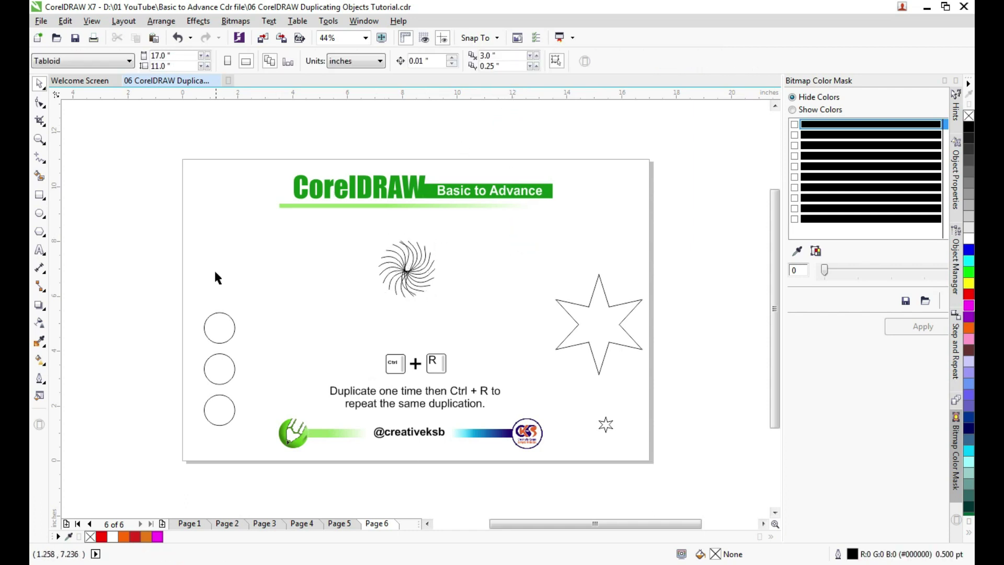
Step: Draw a square about 2 inches wide near the upper left of page 6, duplicate it sideways and repeat the duplication into a row
{"action": "left_click", "coordinate": [36, 197]}
{"action": "left_click_drag", "start_coordinate": [102, 206], "coordinate": [203, 231]}
{"action": "key", "text": "ctrl+r"}
{"action": "key", "text": "ctrl+r"}
{"action": "key", "text": "ctrl+r"}
{"action": "key", "text": "ctrl+r"}
{"action": "key", "text": "ctrl+r"}
{"action": "key", "text": "ctrl+r"}
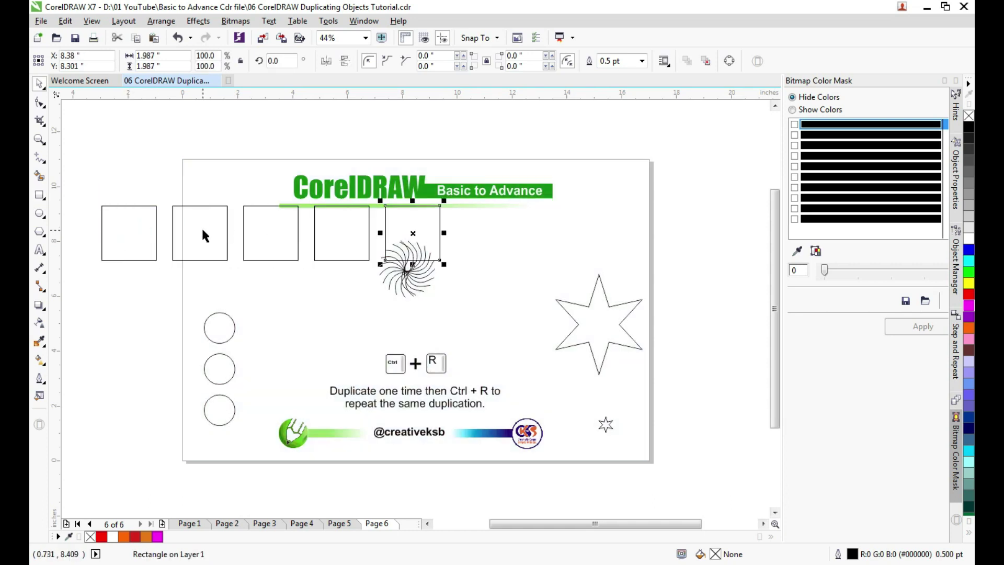
Step: Undo the row of duplicated squares and the original square
{"action": "key", "text": "ctrl+z"}
{"action": "key", "text": "ctrl+z"}
{"action": "key", "text": "ctrl+z"}
{"action": "key", "text": "ctrl+z"}
{"action": "key", "text": "ctrl+z"}
{"action": "key", "text": "ctrl+z"}
{"action": "key", "text": "ctrl+z"}
{"action": "key", "text": "ctrl+z"}
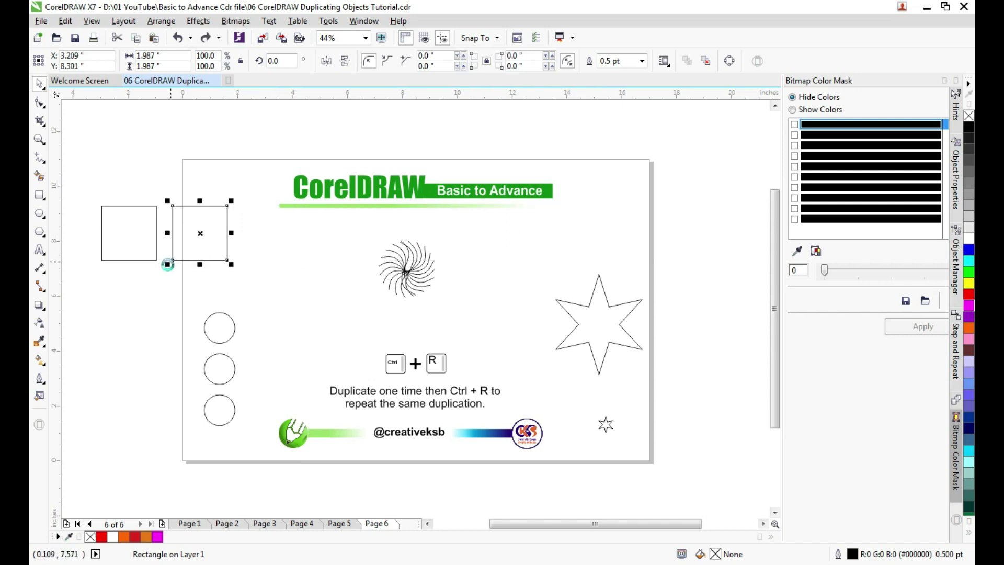
Step: Fill the lowest circle red and repeat the same fill on the middle and upper circles
{"action": "left_click", "coordinate": [219, 400]}
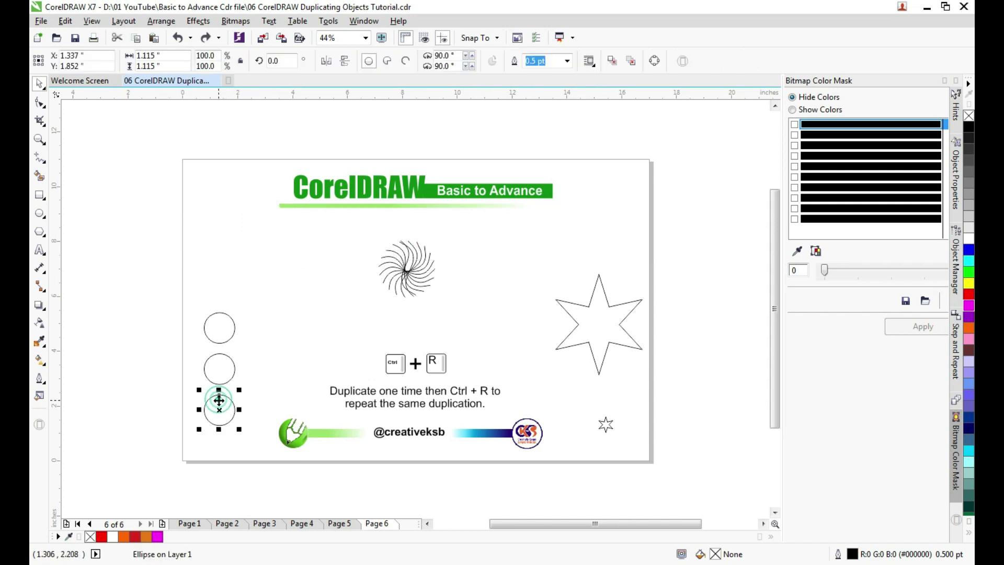
{"action": "left_click", "coordinate": [969, 296]}
{"action": "left_click", "coordinate": [230, 370]}
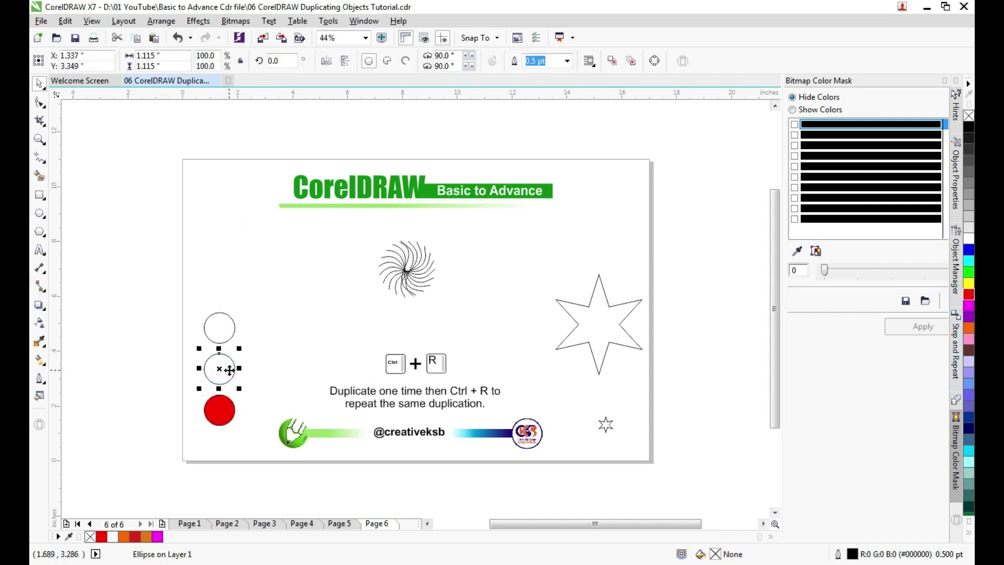
{"action": "key", "text": "ctrl+r"}
{"action": "left_click", "coordinate": [231, 333]}
{"action": "key", "text": "ctrl+r"}
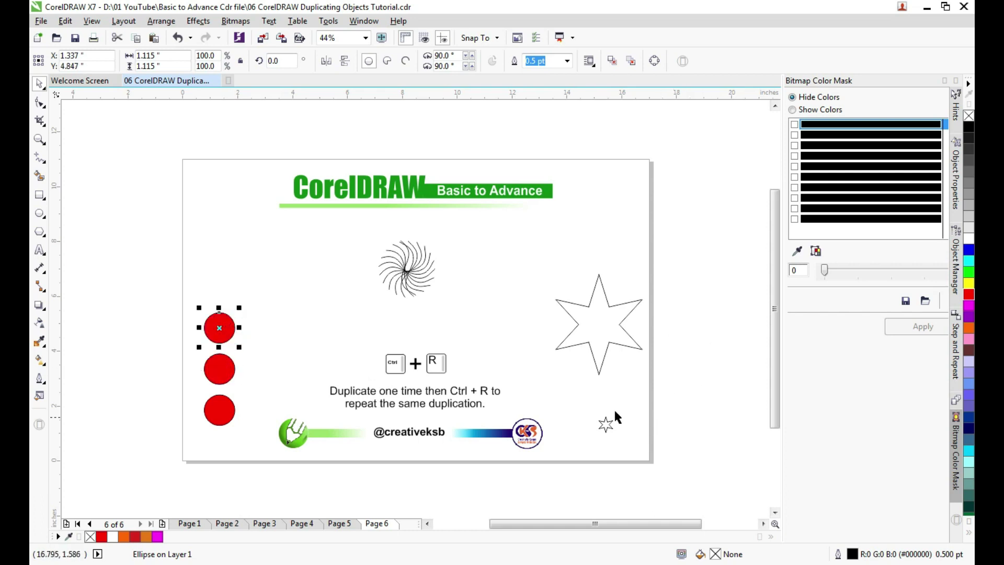
Step: Duplicate the large star concentrically at a slightly smaller size, repeat inward until the copy is about 0.3 inch wide, and deselect
{"action": "left_click", "coordinate": [610, 340]}
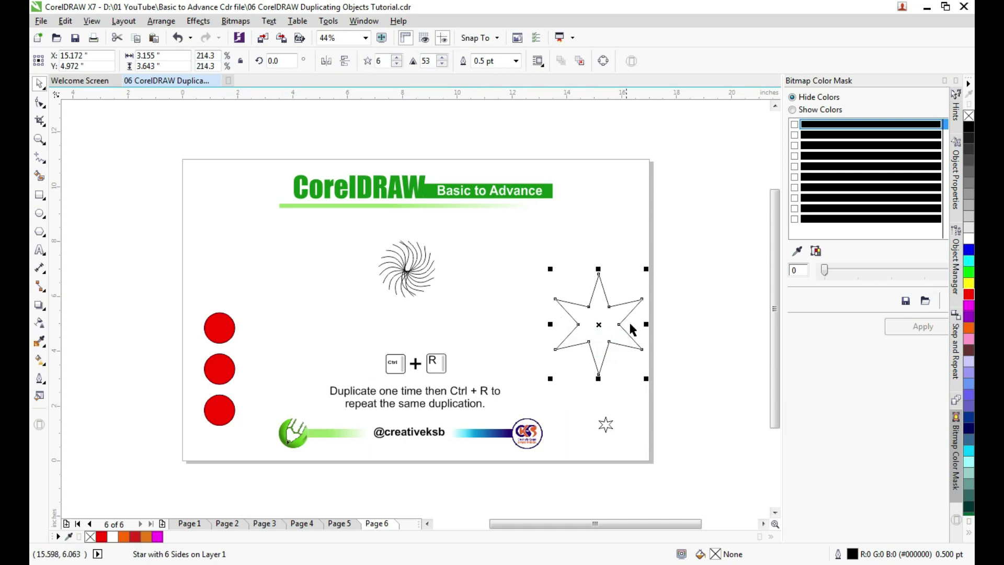
{"action": "left_click_drag", "start_coordinate": [647, 377], "coordinate": [644, 377]}
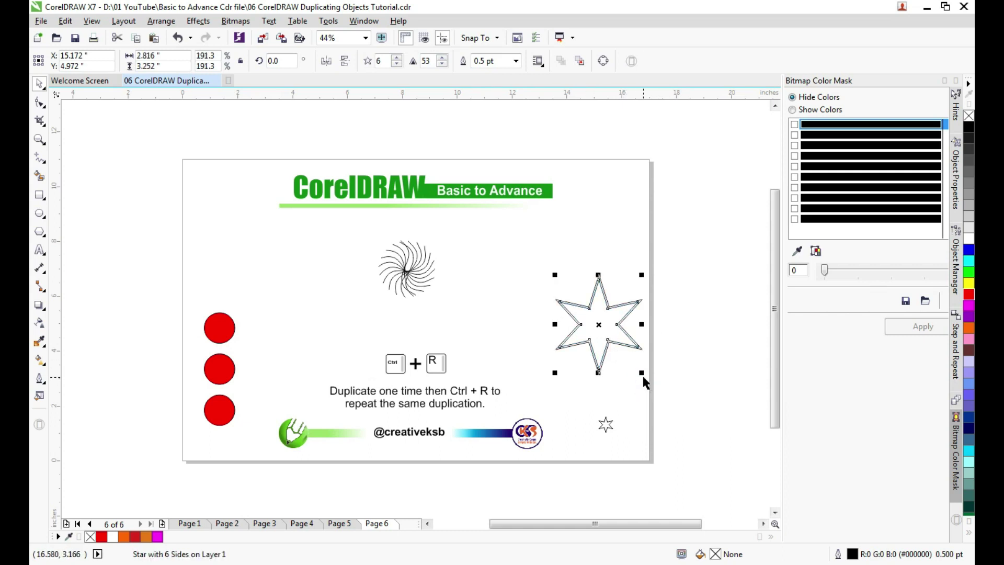
{"action": "key", "text": "ctrl+r"}
{"action": "key", "text": "ctrl+r"}
{"action": "key", "text": "ctrl+r"}
{"action": "key", "text": "ctrl+r"}
{"action": "key", "text": "ctrl+r"}
{"action": "key", "text": "ctrl+r"}
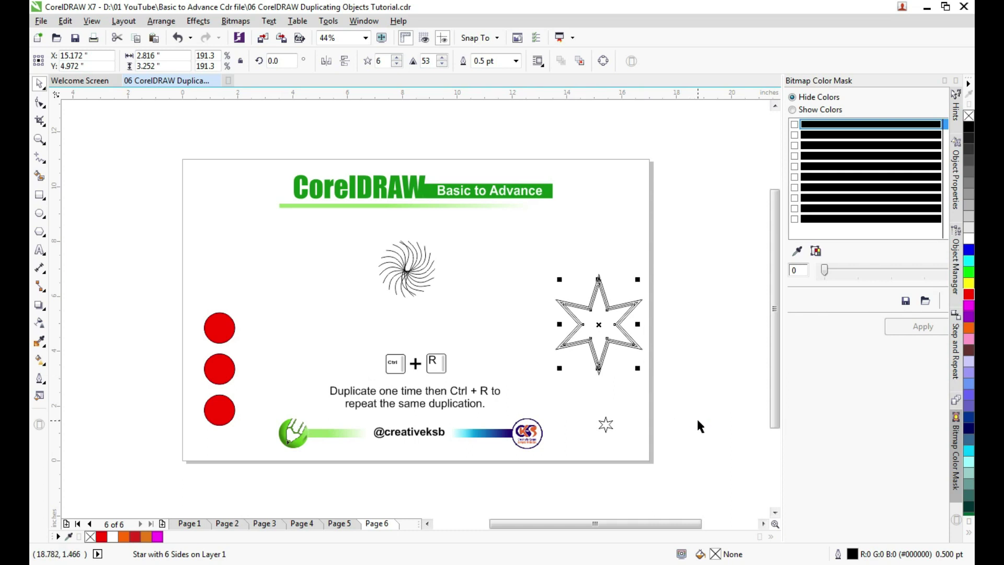
{"action": "key", "text": "ctrl+r"}
{"action": "key", "text": "ctrl+r"}
{"action": "key", "text": "ctrl+r"}
{"action": "key", "text": "ctrl+r"}
{"action": "key", "text": "ctrl+r"}
{"action": "key", "text": "ctrl+r"}
{"action": "key", "text": "ctrl+r"}
{"action": "key", "text": "ctrl+r"}
{"action": "key", "text": "ctrl+r"}
{"action": "key", "text": "ctrl+r"}
{"action": "key", "text": "ctrl+r"}
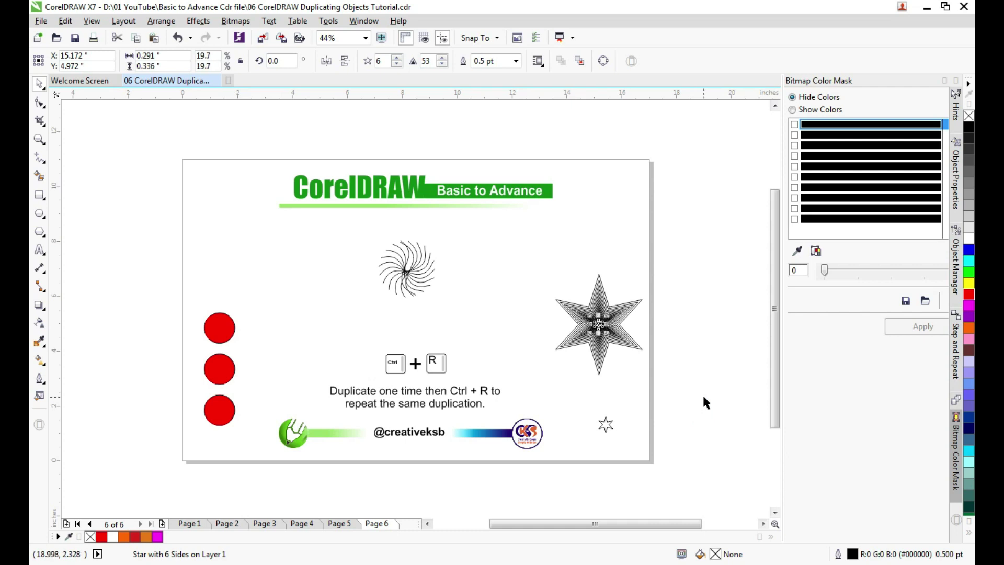
{"action": "left_click", "coordinate": [704, 398]}
Step: Duplicate the small star concentrically at a larger size and repeat outward until the copy is about 2.7 by 3.2 inches
{"action": "left_click", "coordinate": [605, 425]}
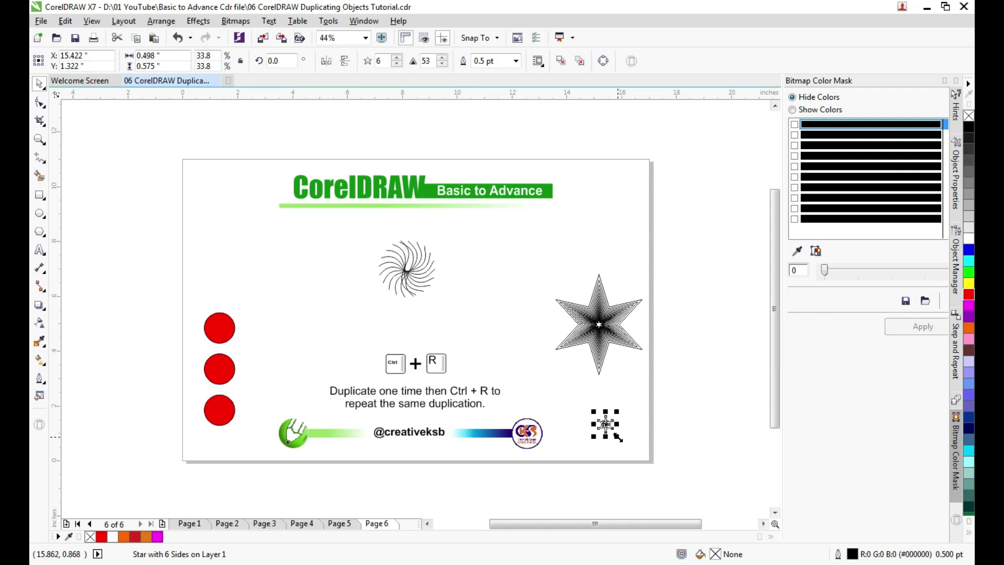
{"action": "left_click_drag", "start_coordinate": [618, 436], "coordinate": [625, 445]}
{"action": "key", "text": "ctrl+r"}
{"action": "key", "text": "ctrl+r"}
{"action": "key", "text": "ctrl+r"}
{"action": "key", "text": "ctrl+r"}
{"action": "key", "text": "ctrl+r"}
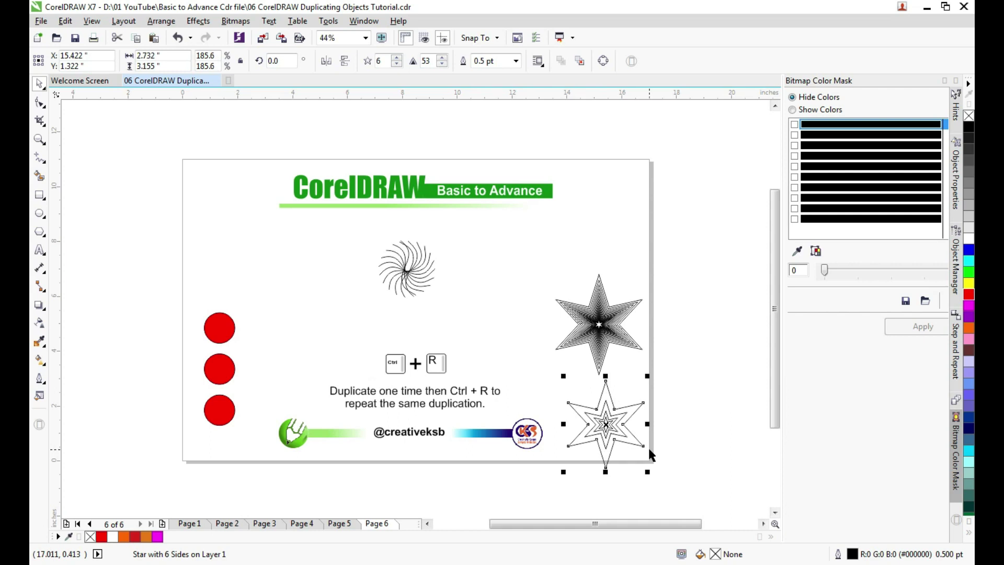
Step: Try repeating the enlarging star duplication far beyond the page, and undo the oversized copies
{"action": "key", "text": "ctrl+r"}
{"action": "key", "text": "ctrl+r"}
{"action": "key", "text": "ctrl+r"}
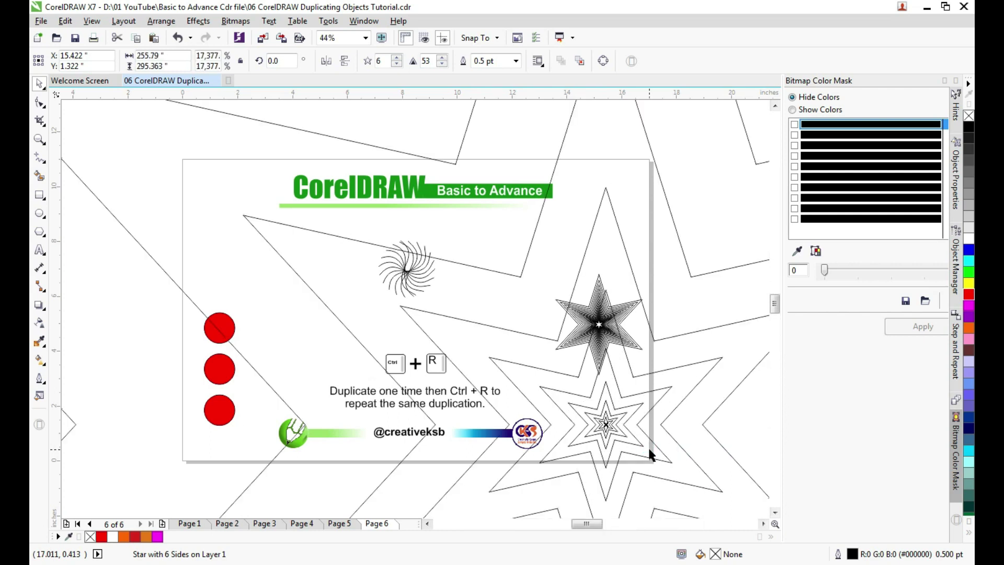
{"action": "key", "text": "ctrl+z"}
{"action": "key", "text": "ctrl+z"}
{"action": "key", "text": "ctrl+z"}
{"action": "key", "text": "ctrl+z"}
{"action": "key", "text": "ctrl+z"}
{"action": "key", "text": "ctrl+z"}
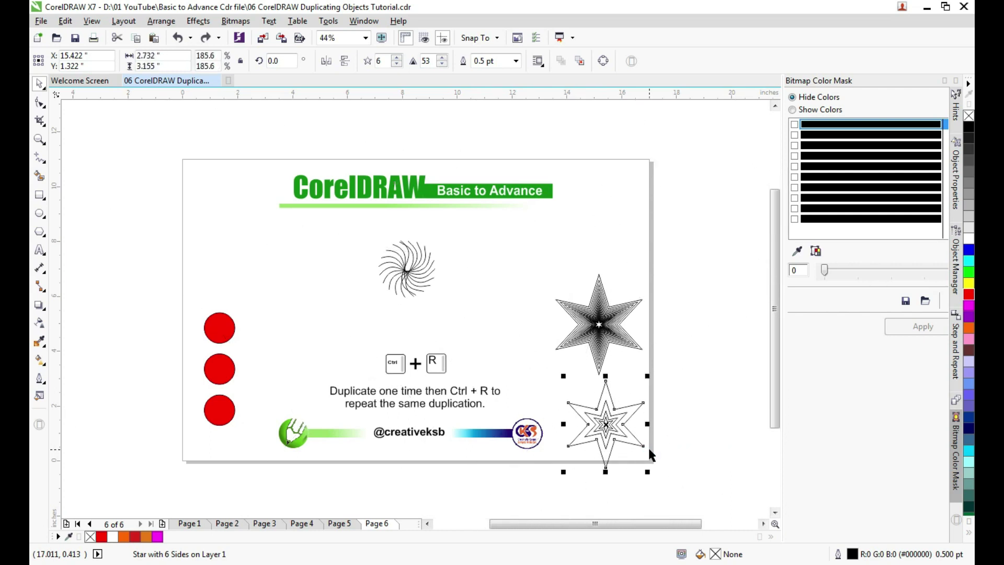
Step: Repeat the enlarging star duplication further and undo the last copy, leaving an outermost star about 15 by 17.3 inches
{"action": "key", "text": "ctrl+r"}
{"action": "key", "text": "ctrl+r"}
{"action": "key", "text": "ctrl+r"}
{"action": "key", "text": "ctrl+r"}
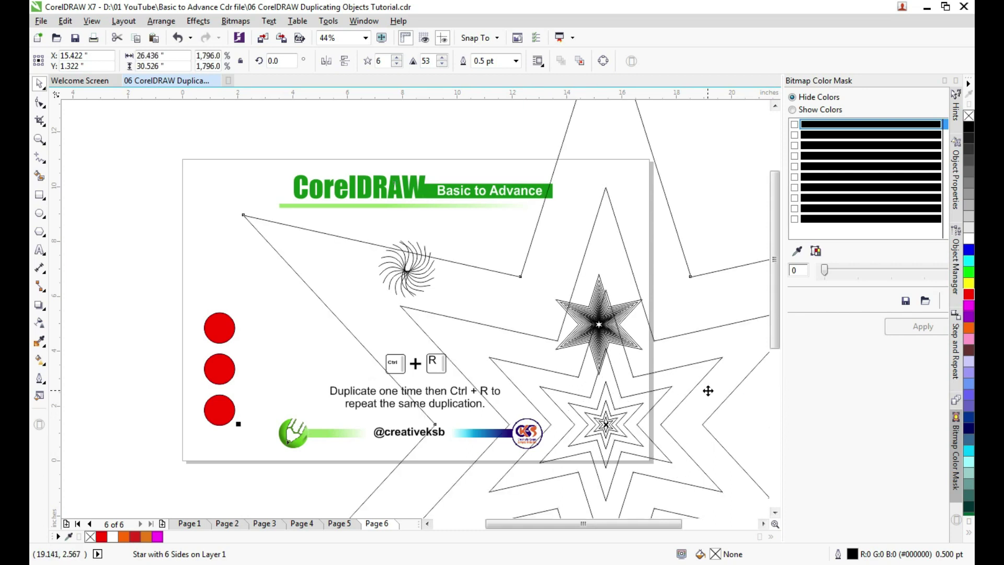
{"action": "key", "text": "ctrl+z"}
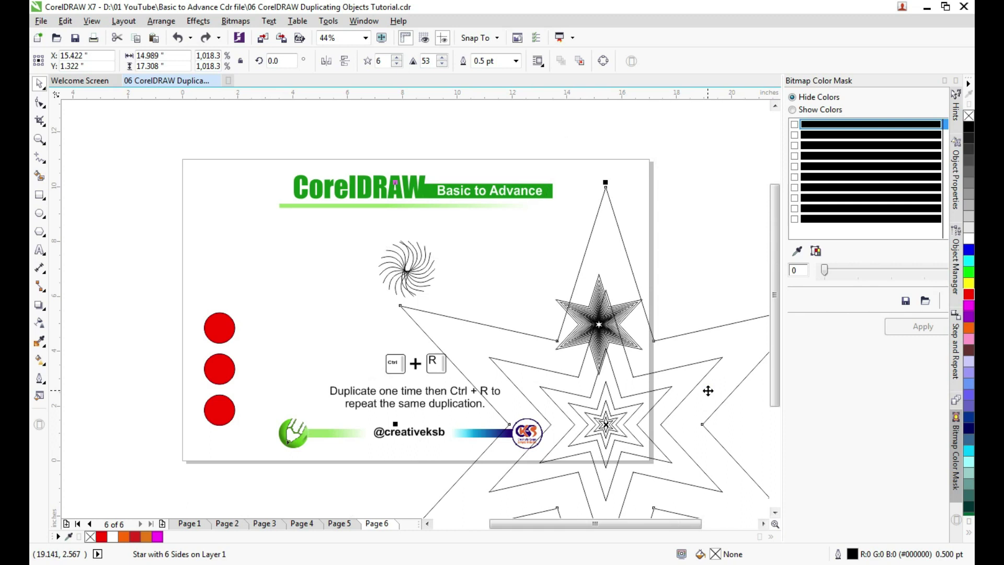
Step: Select the two outermost oversized stars in the concentric set on Page 6 and delete them
{"action": "left_click", "coordinate": [705, 249]}
{"action": "left_click_drag", "start_coordinate": [682, 278], "coordinate": [732, 526]}
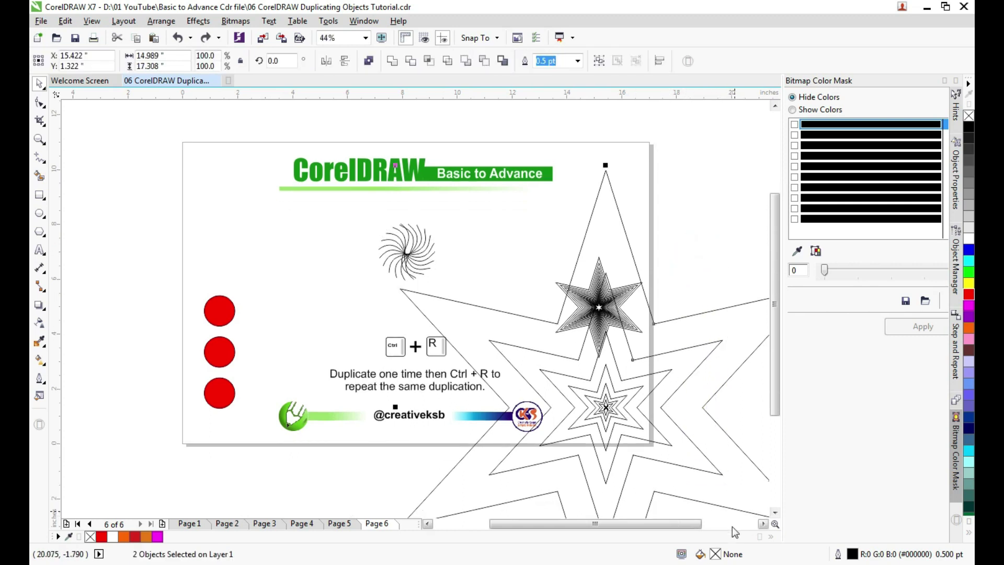
{"action": "key", "text": "Delete"}
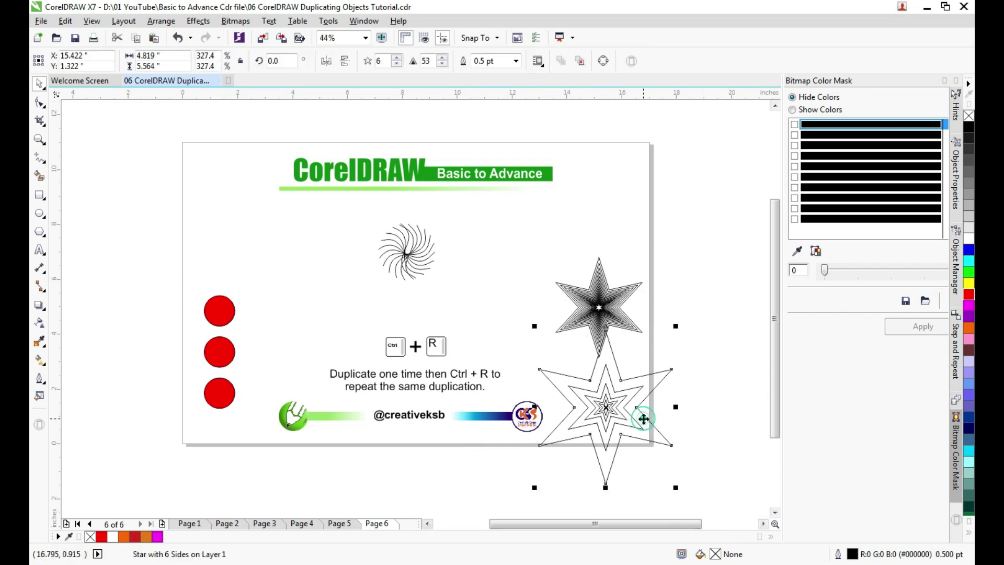
Step: On Page 1, duplicate the walnut image with the Duplicate command
{"action": "left_click", "coordinate": [189, 523]}
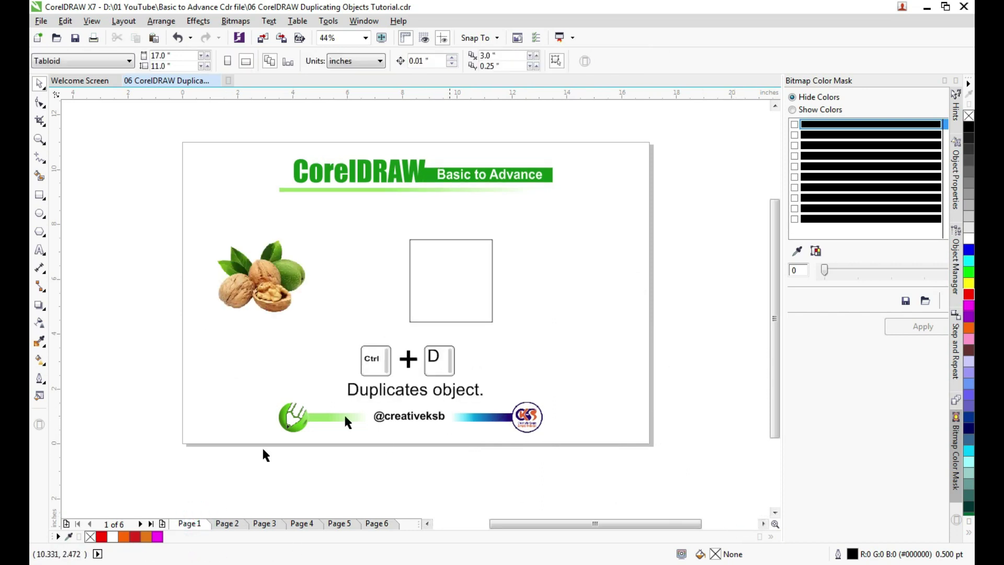
{"action": "left_click", "coordinate": [296, 292]}
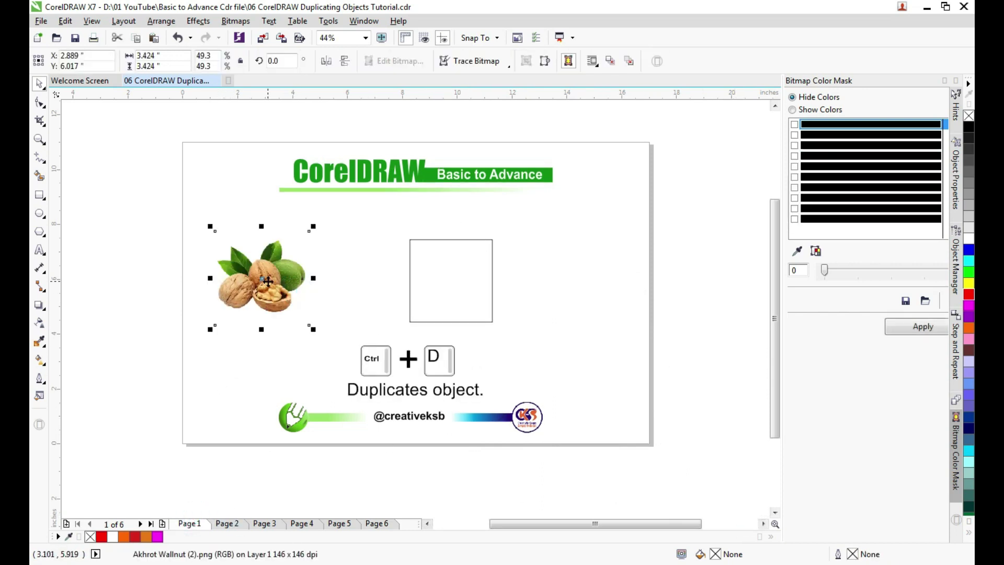
{"action": "key", "text": "ctrl+d"}
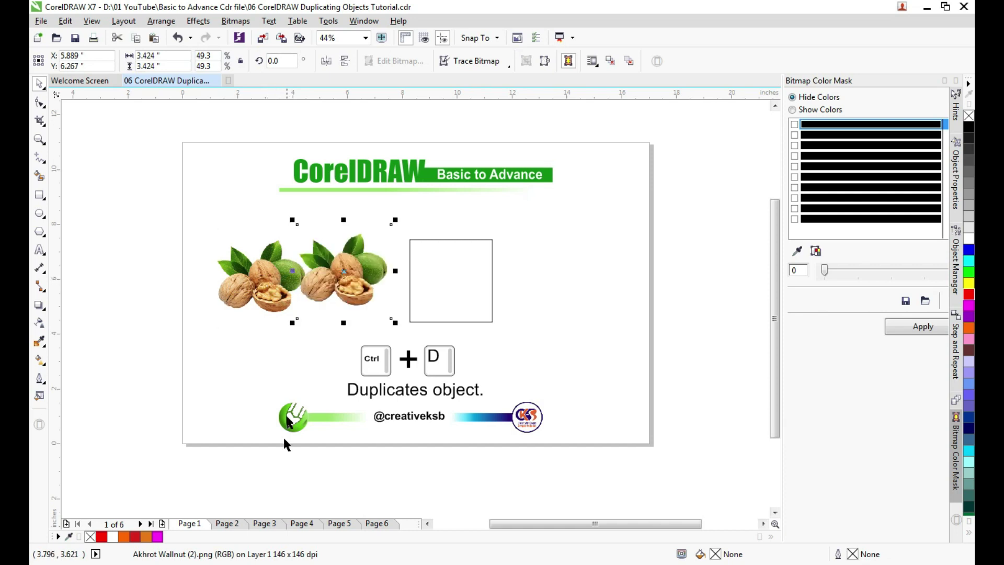
Step: On Page 2, duplicate the first red star and place the copy beyond the second star, level with it, at about X 12.45 inches
{"action": "left_click", "coordinate": [226, 524]}
{"action": "left_click", "coordinate": [330, 276]}
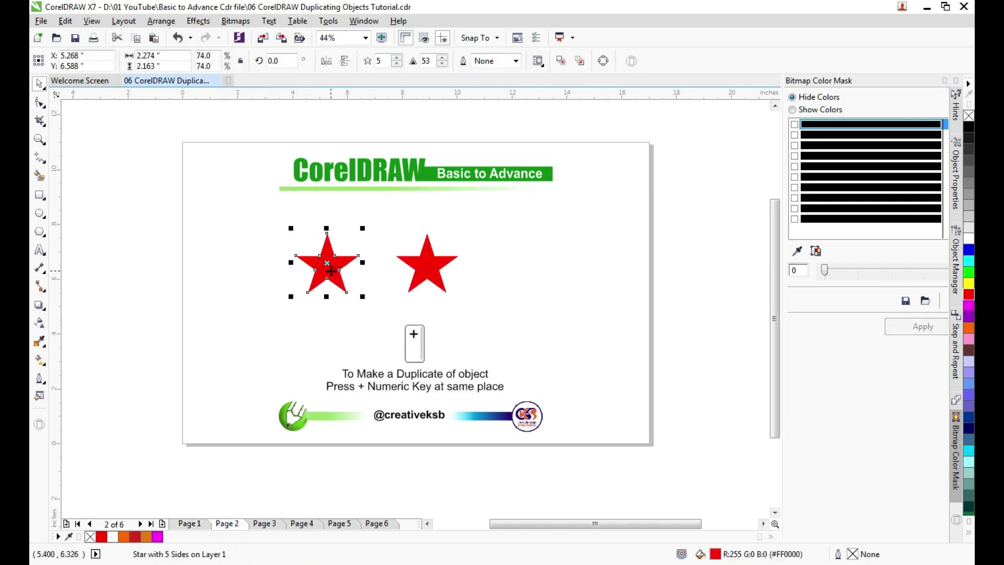
{"action": "left_click_drag", "start_coordinate": [335, 263], "coordinate": [539, 265]}
{"action": "key", "text": "ctrl+z"}
{"action": "left_click_drag", "start_coordinate": [325, 265], "coordinate": [522, 265]}
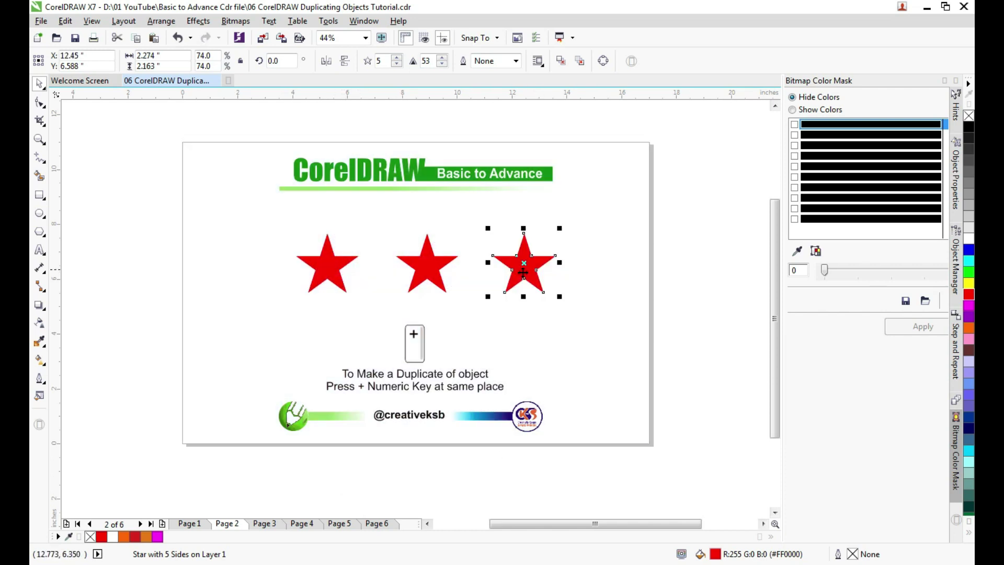
Step: On Page 3, copy the leftmost CKS logo into the gap beside it using Copy Here
{"action": "left_click", "coordinate": [280, 522]}
{"action": "left_click_drag", "start_coordinate": [326, 252], "coordinate": [408, 265]}
{"action": "left_click", "coordinate": [447, 284]}
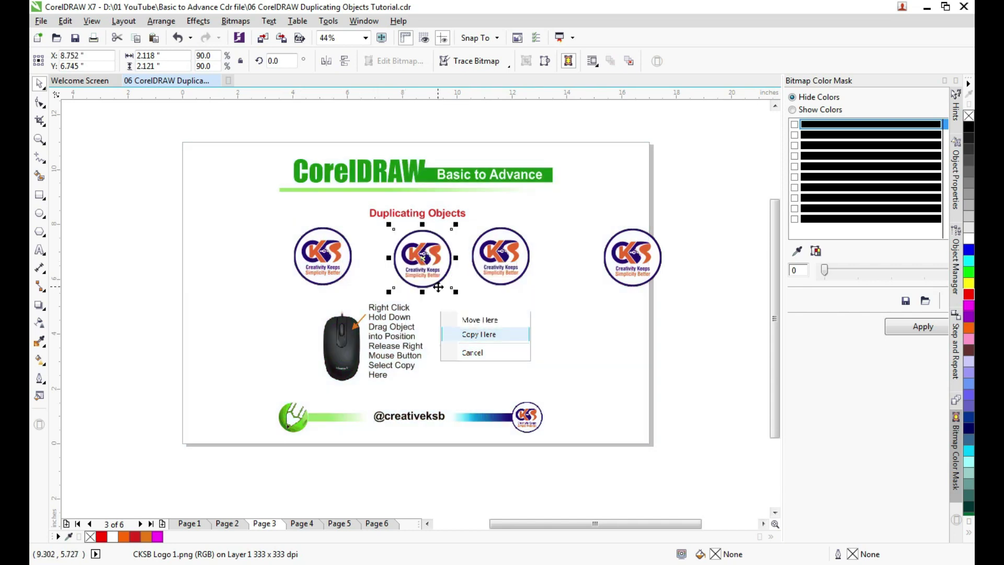
Step: On Page 4, place a duplicate Angry Birds image beside the leftmost one, at about X 6.07 inches
{"action": "left_click", "coordinate": [307, 525]}
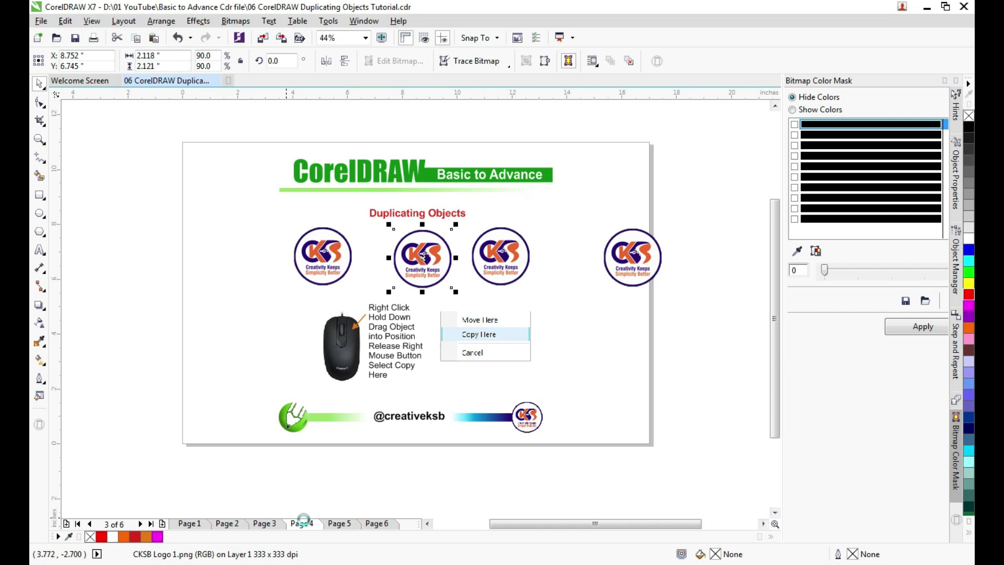
{"action": "left_click_drag", "start_coordinate": [317, 240], "coordinate": [344, 253]}
{"action": "right_click", "coordinate": [331, 249]}
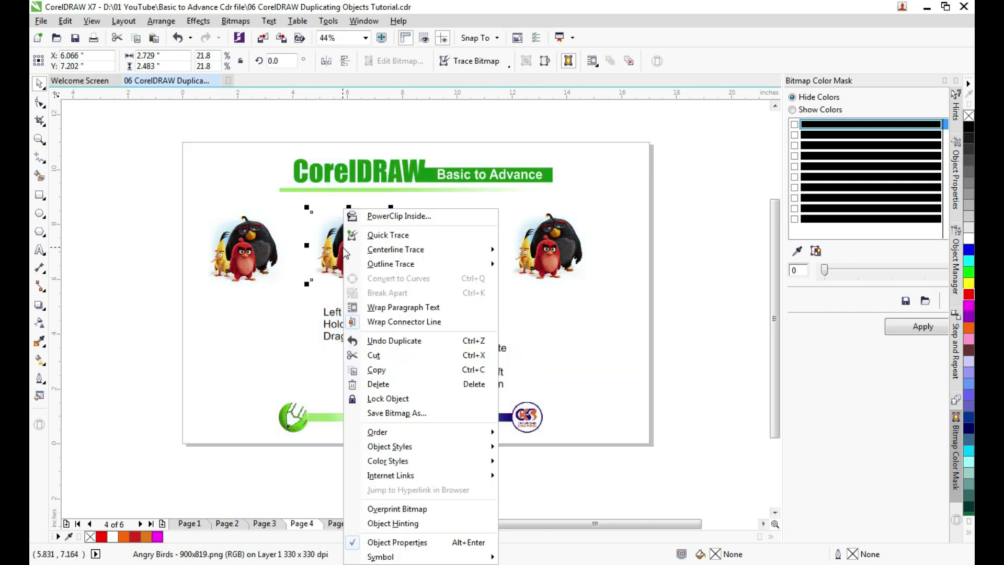
{"action": "left_click", "coordinate": [298, 264]}
Step: Duplicate the middle Angry Birds image at the page's right edge, and move the neighbouring image slightly left to about X 12.79 inches
{"action": "left_click_drag", "start_coordinate": [432, 249], "coordinate": [629, 246]}
{"action": "right_click", "coordinate": [628, 247]}
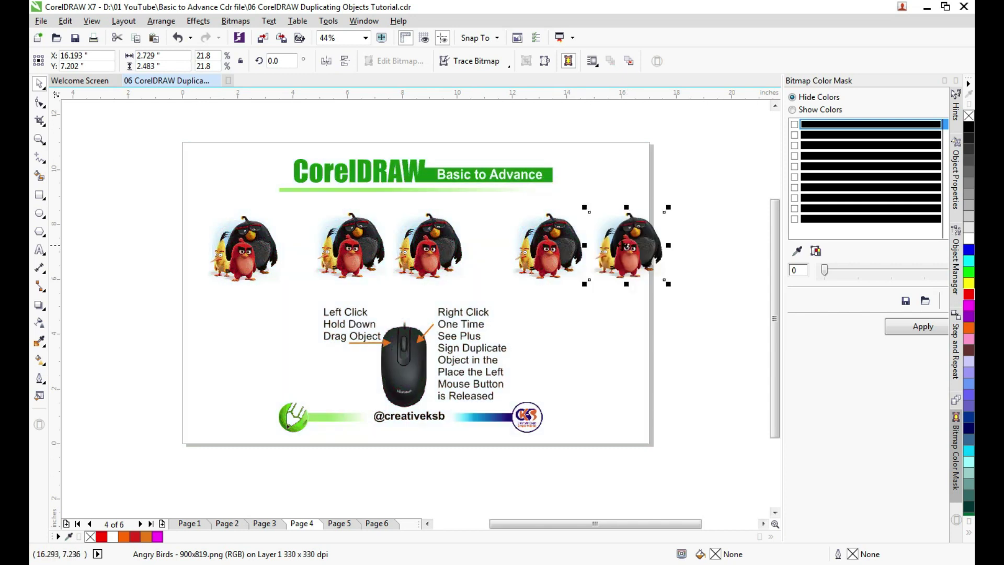
{"action": "left_click_drag", "start_coordinate": [554, 256], "coordinate": [540, 257]}
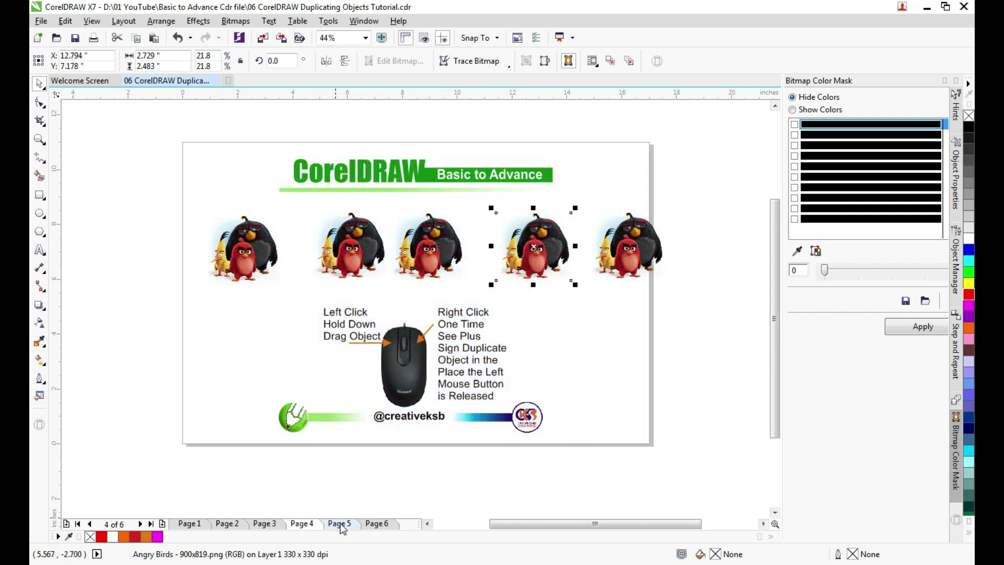
Step: Select all five Angry Birds images in the row and move them together down and to the left
{"action": "left_click", "coordinate": [252, 242]}
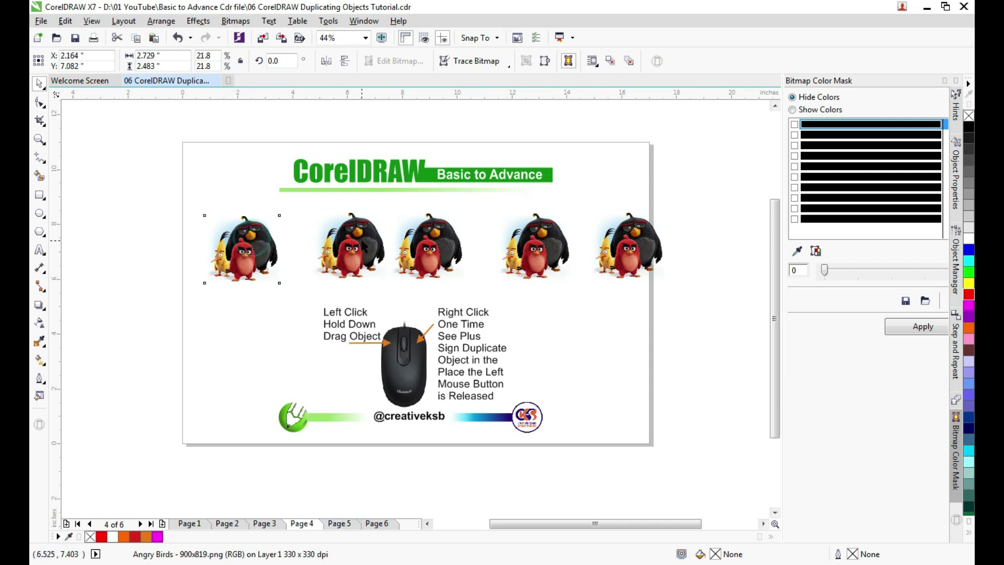
{"action": "left_click", "coordinate": [361, 242], "text": "shift"}
{"action": "left_click", "coordinate": [428, 242], "text": "shift"}
{"action": "left_click", "coordinate": [535, 242], "text": "shift"}
{"action": "left_click", "coordinate": [624, 241], "text": "shift"}
{"action": "left_click_drag", "start_coordinate": [538, 249], "coordinate": [453, 335]}
Step: On Page 6, duplicate the uppermost red circle directly above itself and repeat the duplication twice to extend the column
{"action": "left_click", "coordinate": [342, 523]}
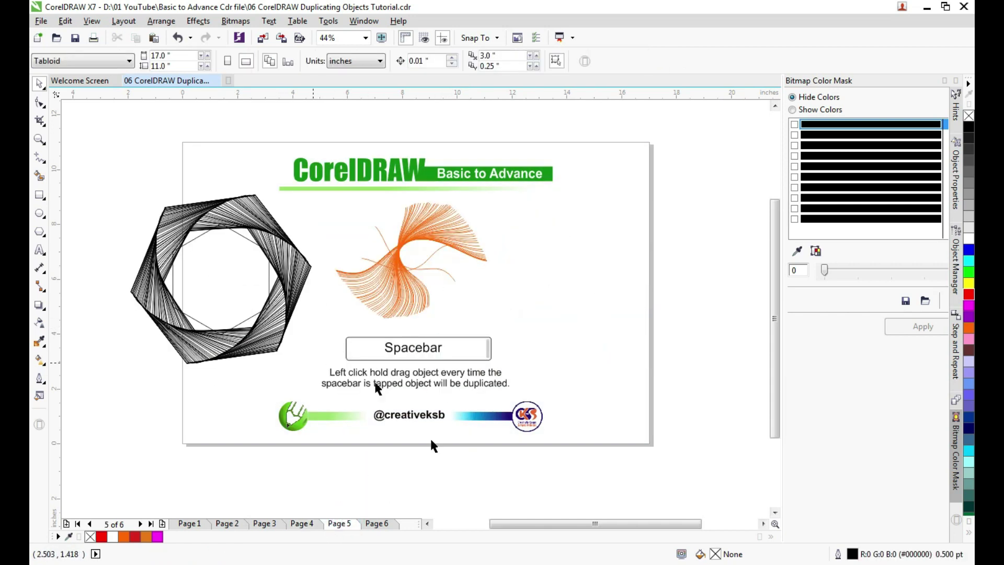
{"action": "left_click", "coordinate": [377, 523]}
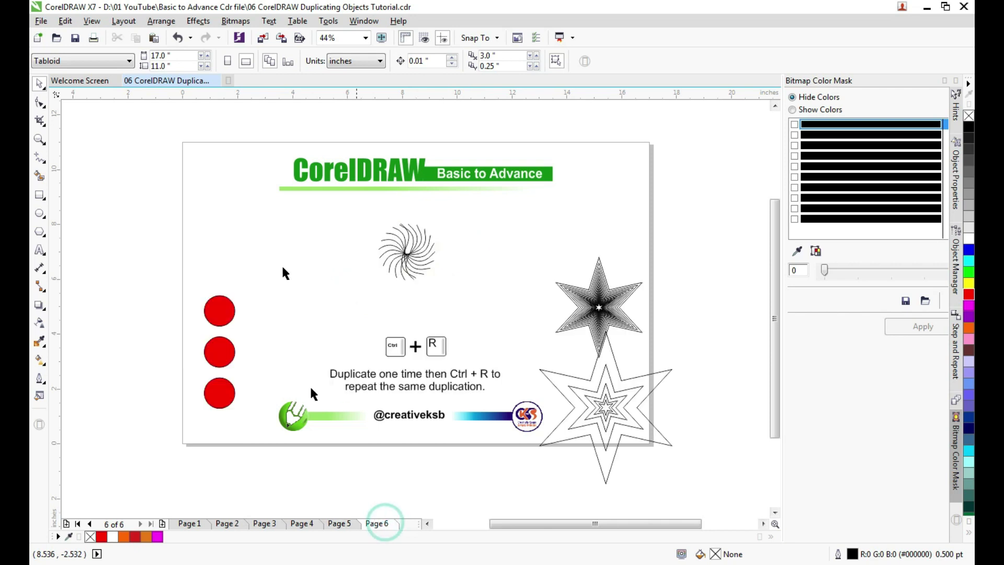
{"action": "left_click", "coordinate": [225, 322]}
{"action": "left_click_drag", "start_coordinate": [224, 322], "coordinate": [225, 267]}
{"action": "key", "text": "ctrl+r"}
{"action": "key", "text": "ctrl+r"}
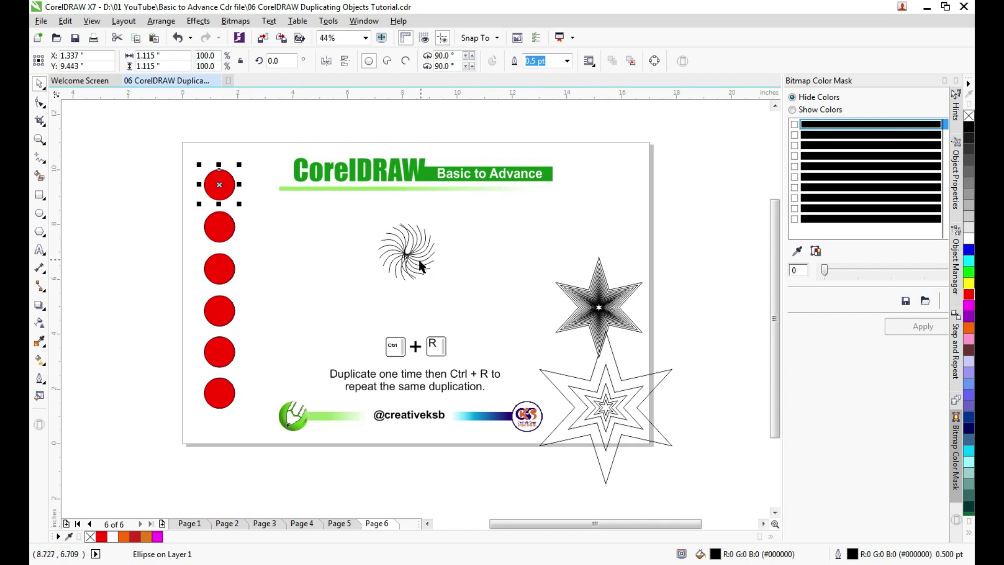